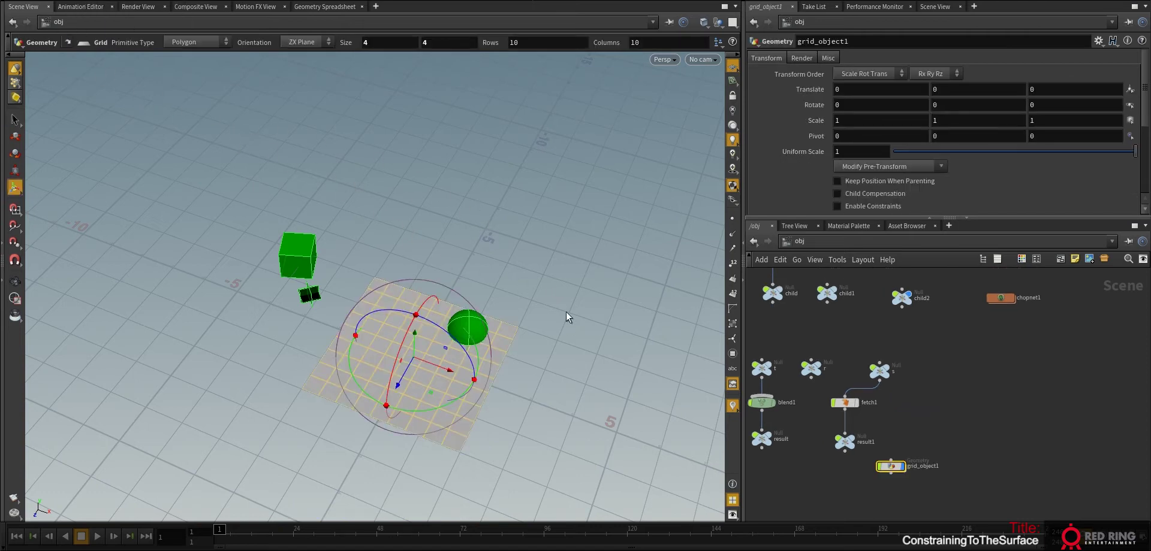
Set the grid inside grid_object1 to 50 rows and 50 columns
left_click_drag(565, 312, 494, 378, "alt")
left_click_drag(890, 466, 990, 372)
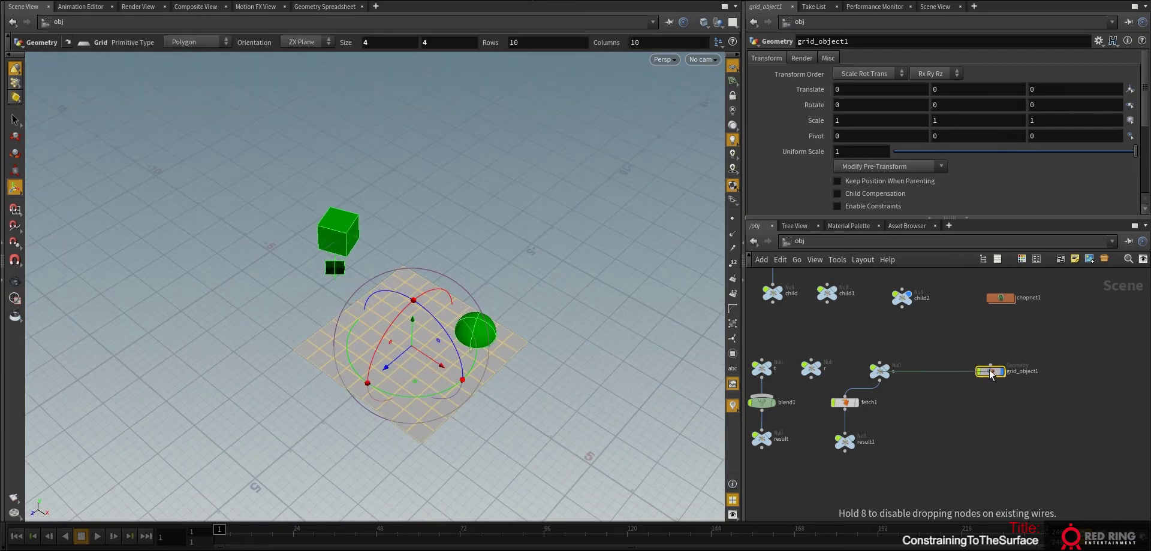
double_click(990, 372)
left_click_drag(937, 134, 1147, 137)
left_click_drag(940, 149, 1148, 150)
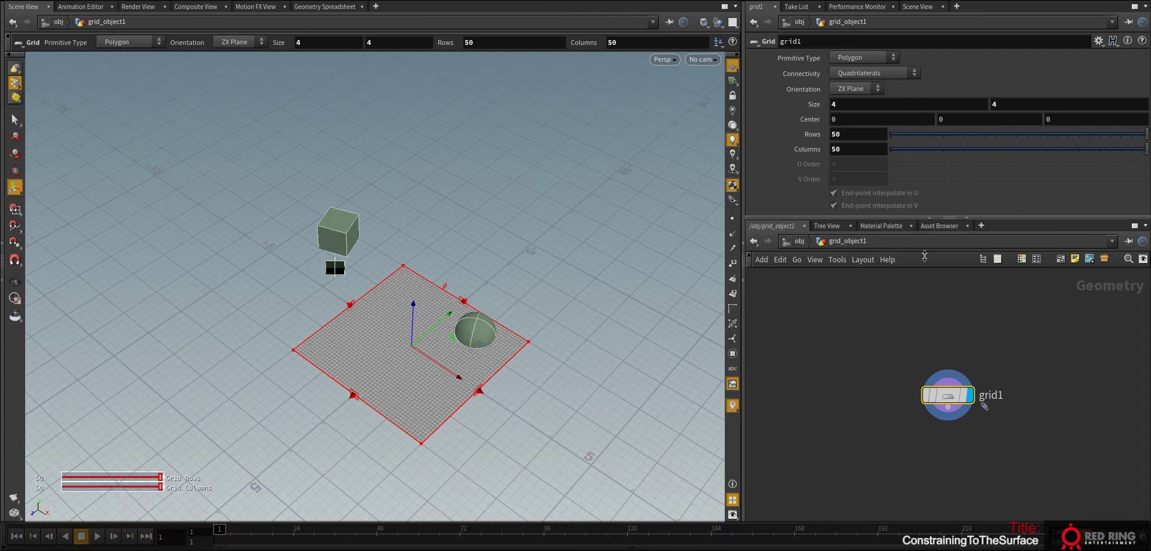
Add a Mountain node after grid1, wire it to the grid's output and make it the displayed node
key("Tab")
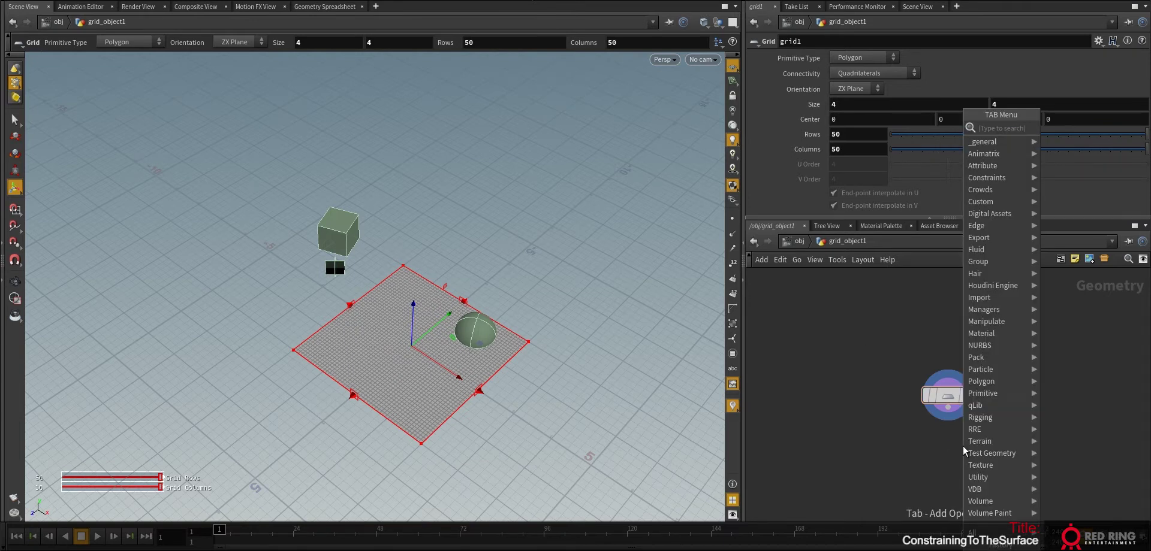
type("m")
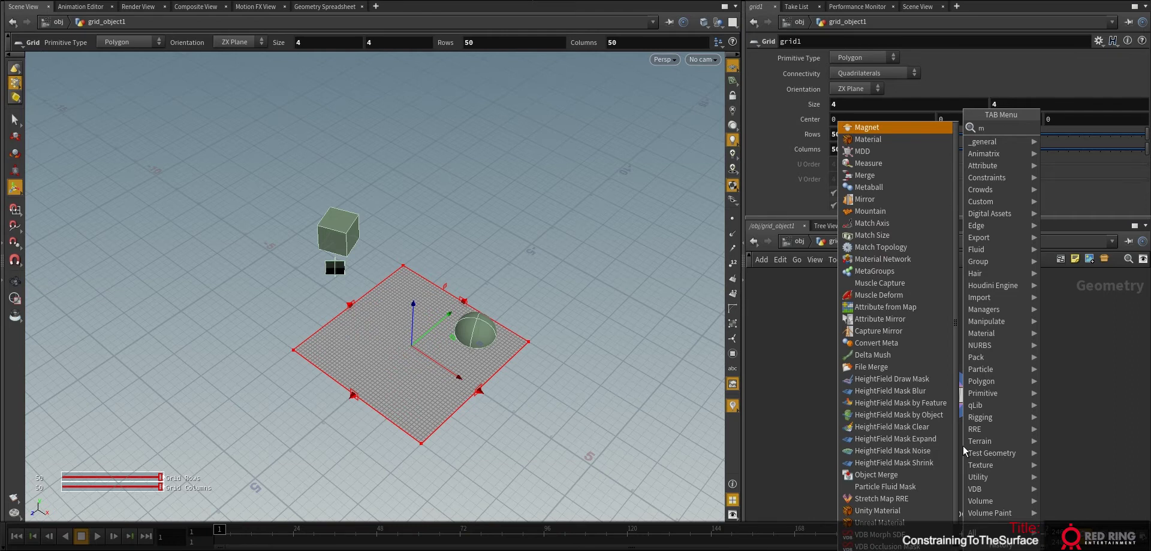
type("ou")
key("Return")
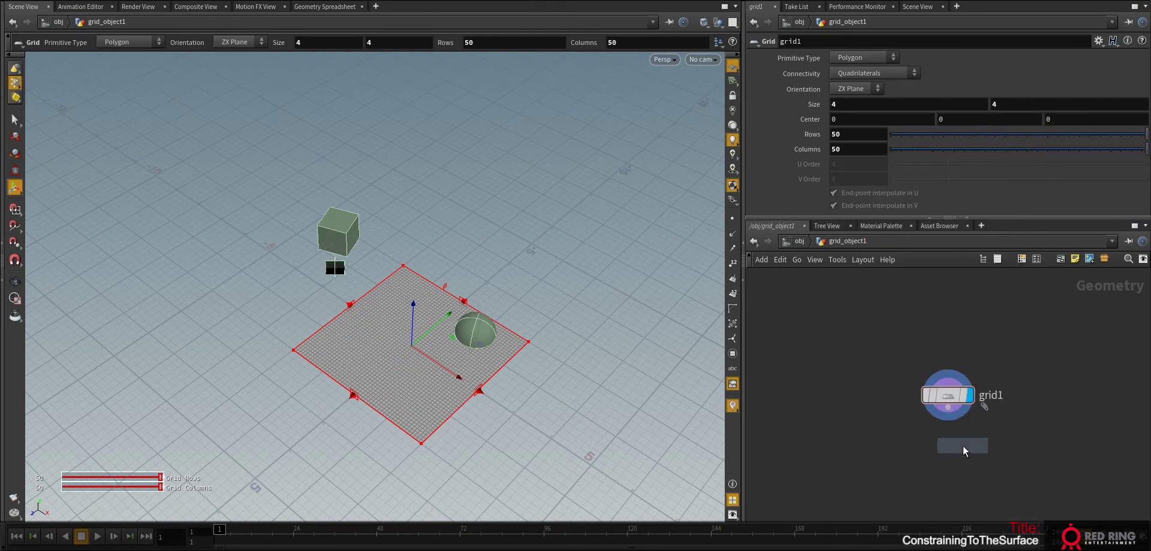
left_click(950, 446)
left_click(947, 409)
left_click(948, 433)
left_click(969, 445)
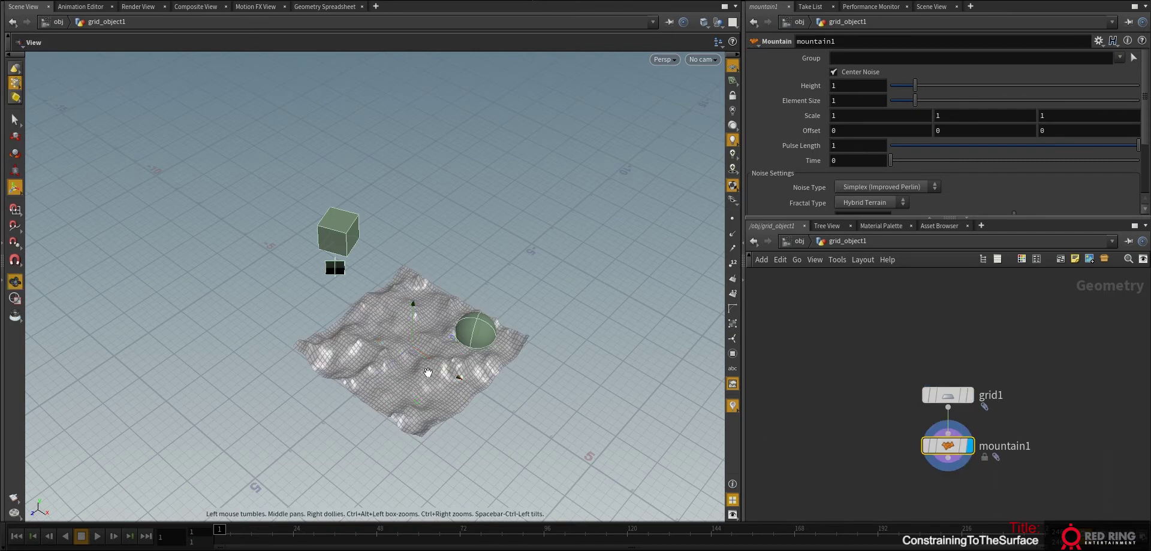
Add a Smooth node fed by mountain1 and make it the displayed node
right_click_drag(557, 240, 655, 308, "alt")
middle_click_drag(655, 308, 591, 122, "alt")
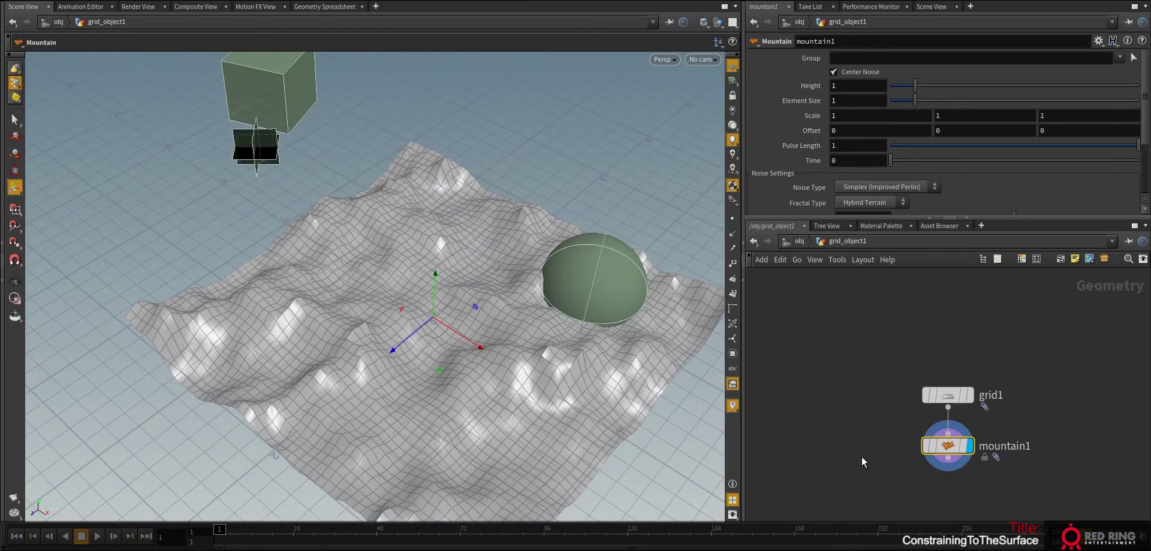
key("Tab")
type("smu")
key("BackSpace")
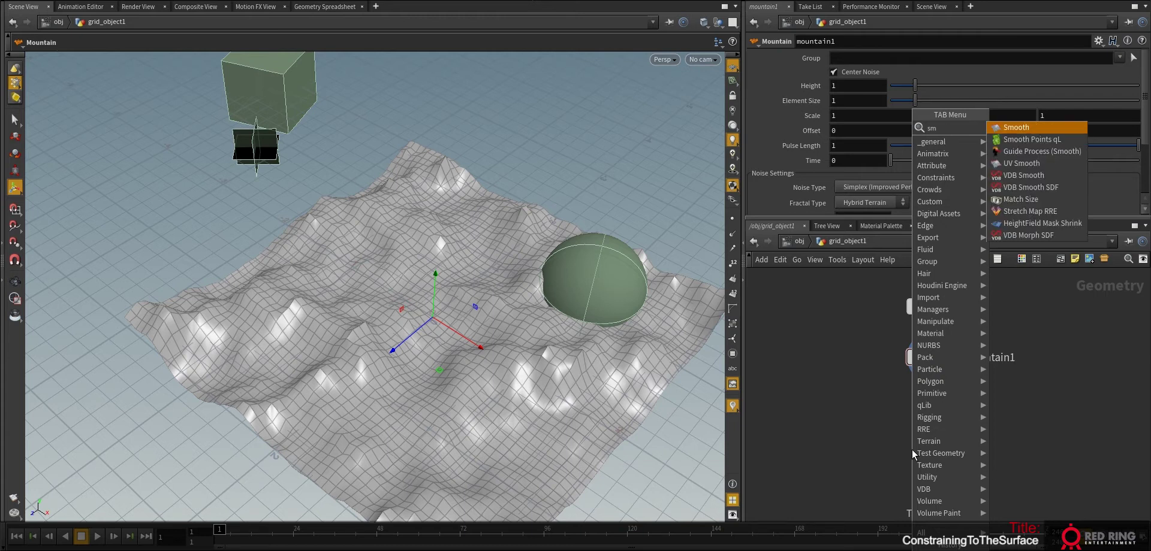
key("Return")
left_click(928, 411)
left_click(932, 370)
left_click(931, 395)
left_click(954, 406)
left_click_drag(428, 348, 431, 266)
middle_click_drag(844, 317, 823, 321)
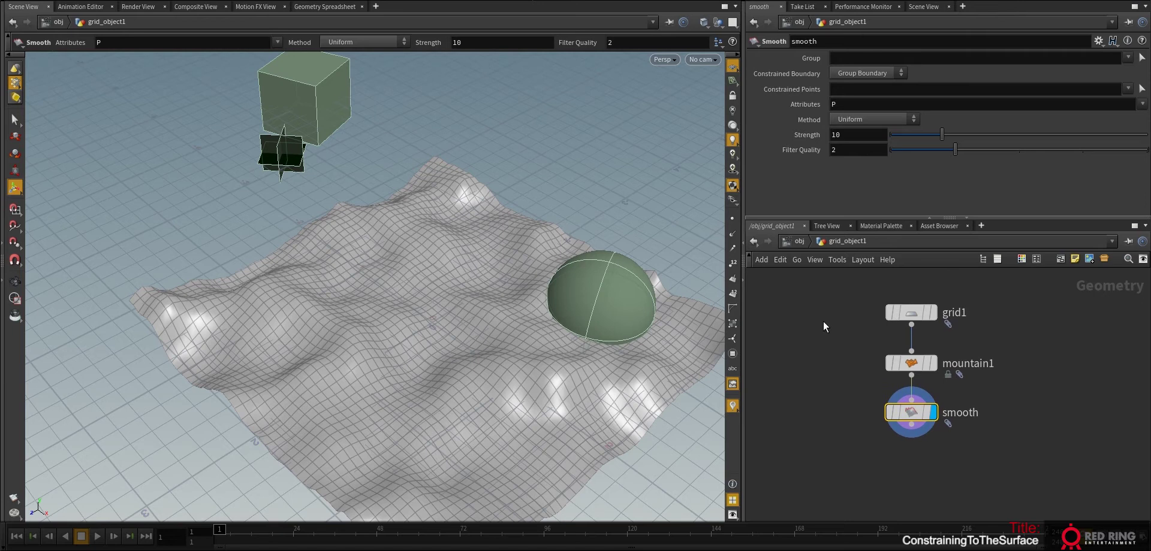
Return to object level and hide the Parent2, Parent3 and child2 nulls in the viewport
left_click(797, 240)
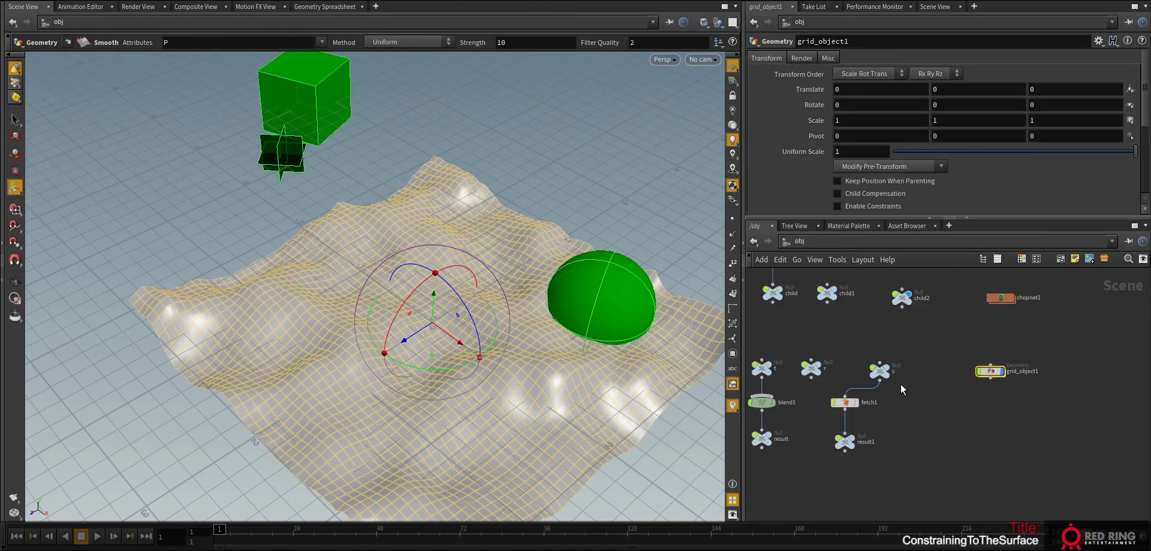
middle_click_drag(926, 383, 912, 435)
left_click_drag(952, 365, 878, 277)
left_click(894, 299)
middle_click_drag(906, 413, 867, 373)
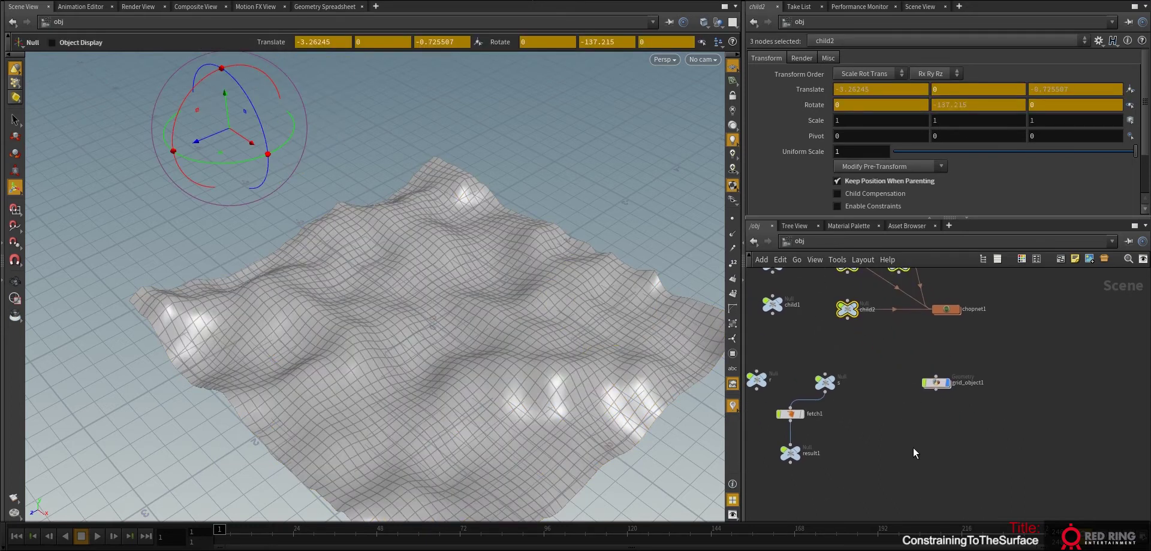
left_click(912, 448)
Duplicate the result1 null, place the displayed copy below grid_object1 and cut its connection to fetch1
middle_click_drag(871, 471, 865, 494)
left_click(784, 478)
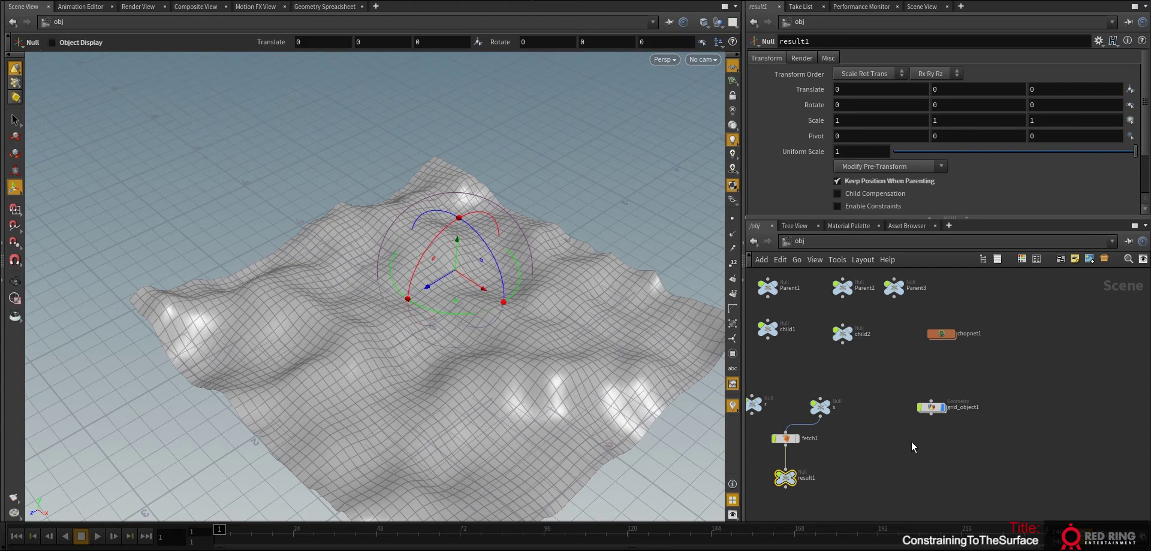
key("ctrl+c")
key("ctrl+v")
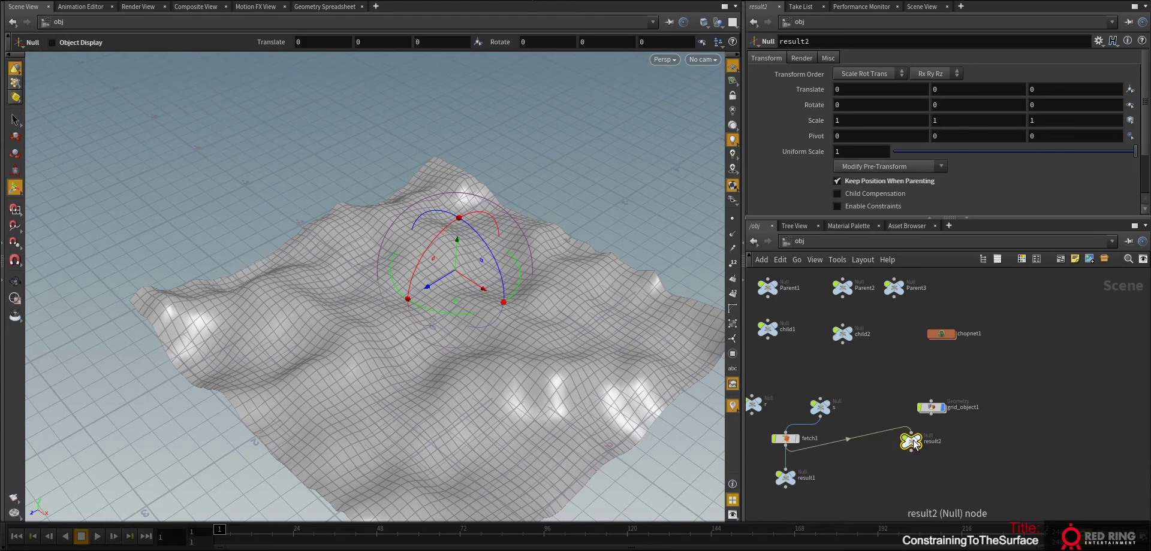
left_click_drag(912, 442, 943, 480)
left_click(948, 478)
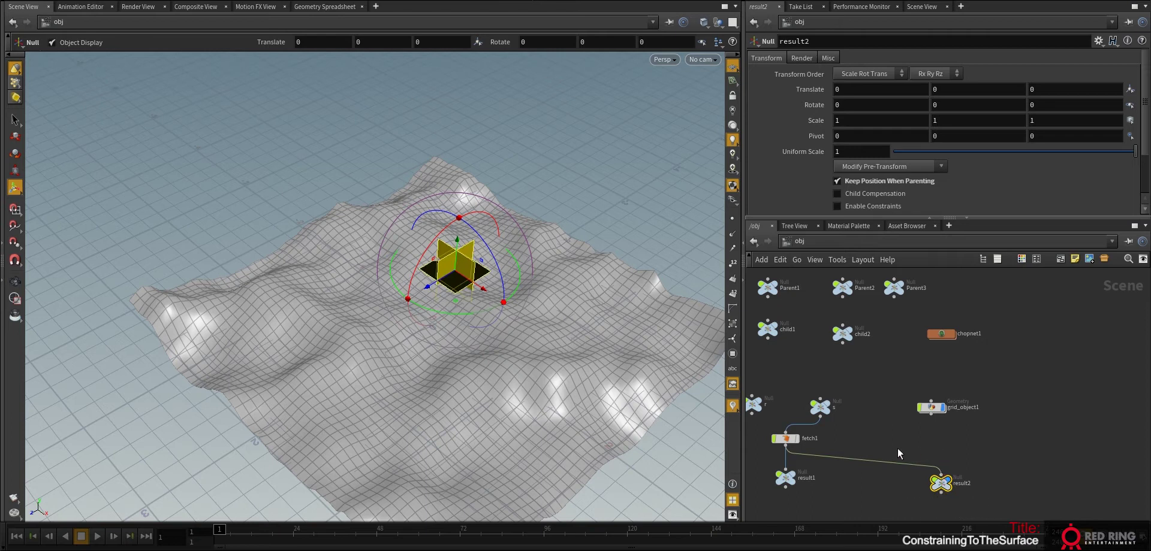
left_click_drag(875, 438, 873, 501)
Extract the result2 null's pre-transform, reset its translation to 0 and place its node just below grid_object1
left_click(855, 166)
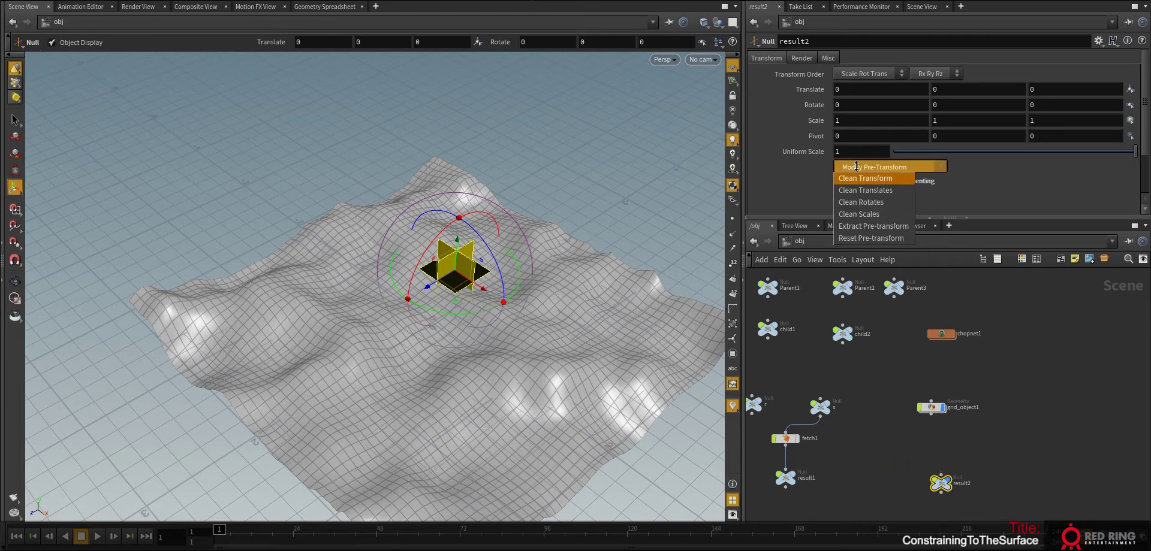
left_click(857, 224)
middle_click(811, 89, "ctrl")
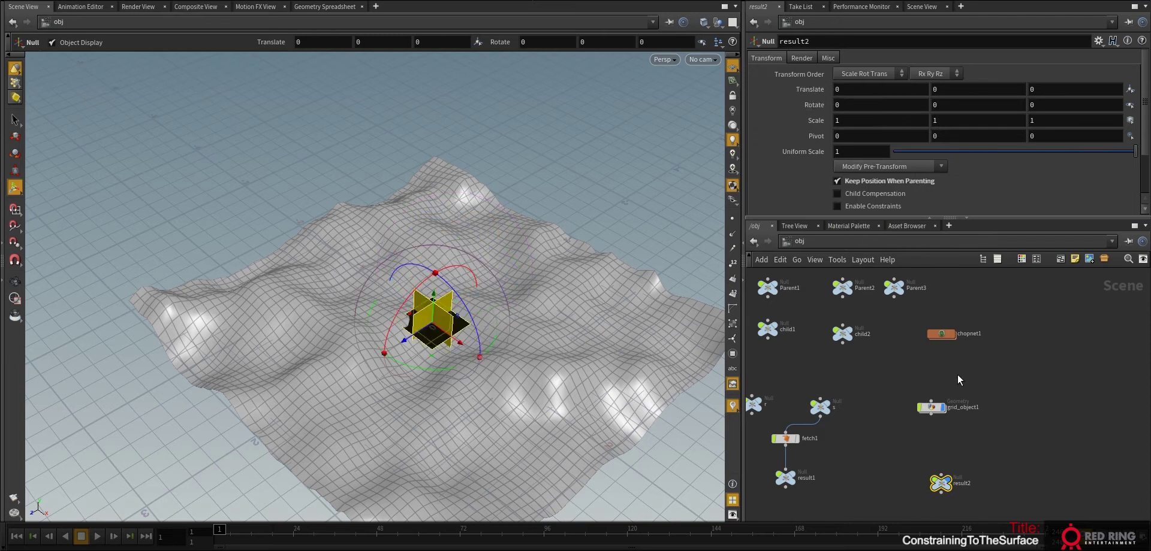
left_click(941, 475)
key("Escape")
left_click_drag(944, 483, 934, 478)
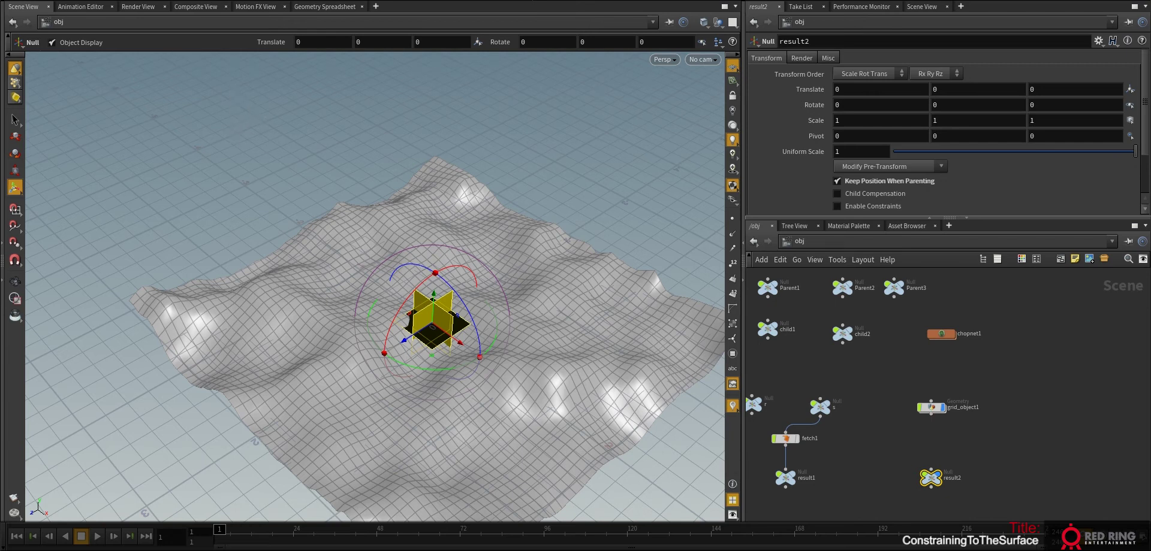
left_click_drag(931, 479, 931, 462)
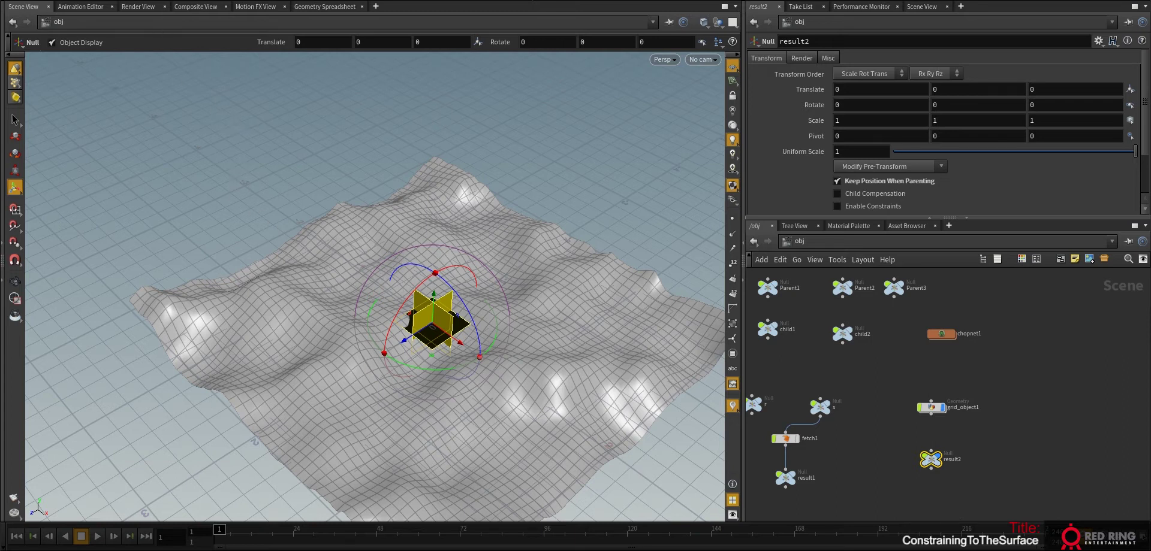
Apply a Surface constraint to result2, attaching it to a picked point near the middle of grid_object1's terrain
left_click(150, 1)
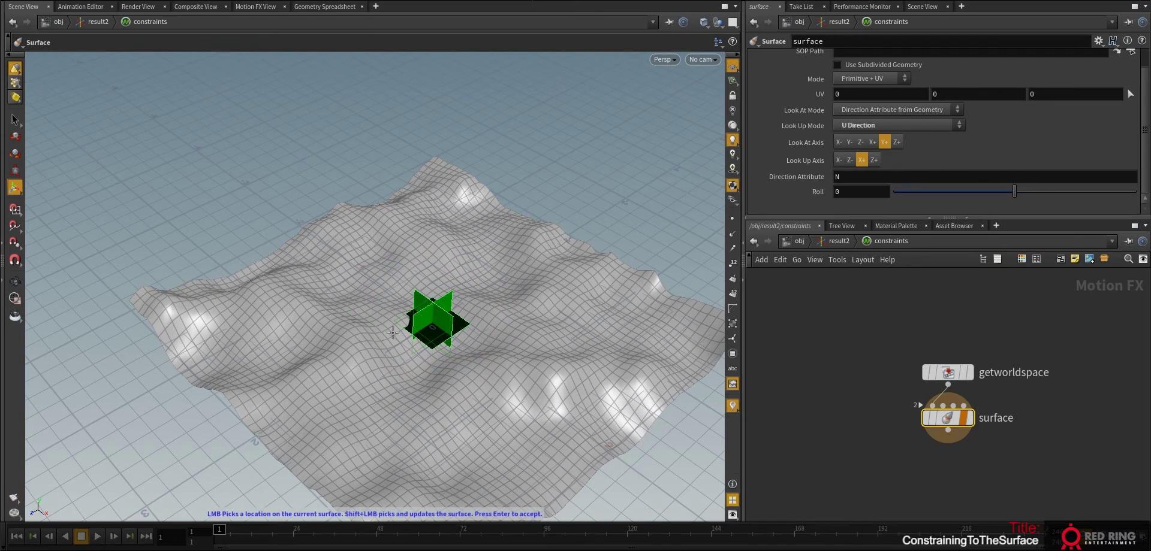
left_click(391, 331)
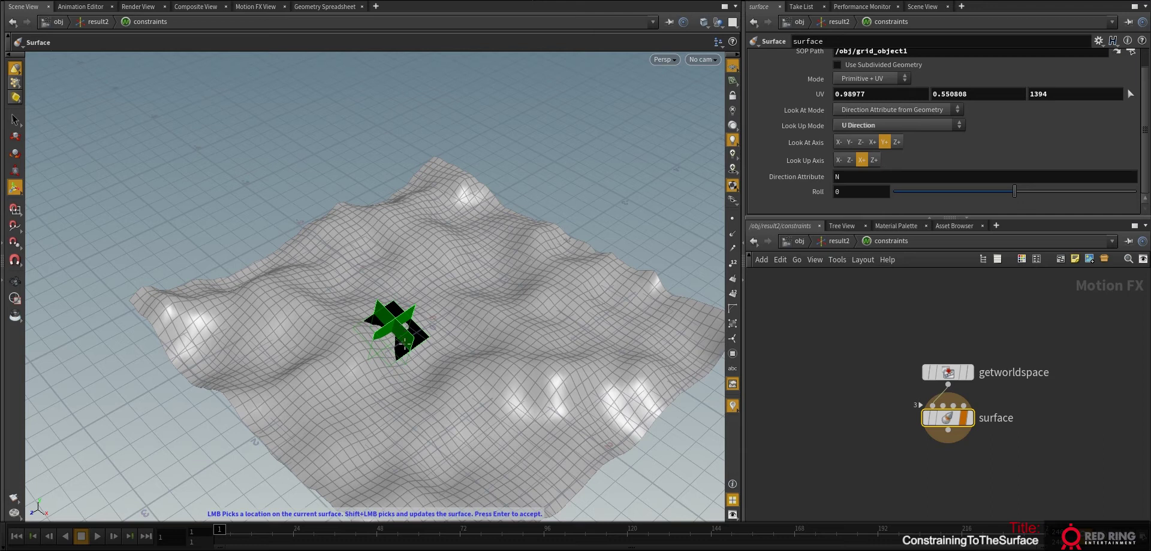
mouse_move(457, 357)
left_mouse_down("alt")
mouse_move(476, 352)
mouse_move(462, 360)
left_mouse_up("alt")
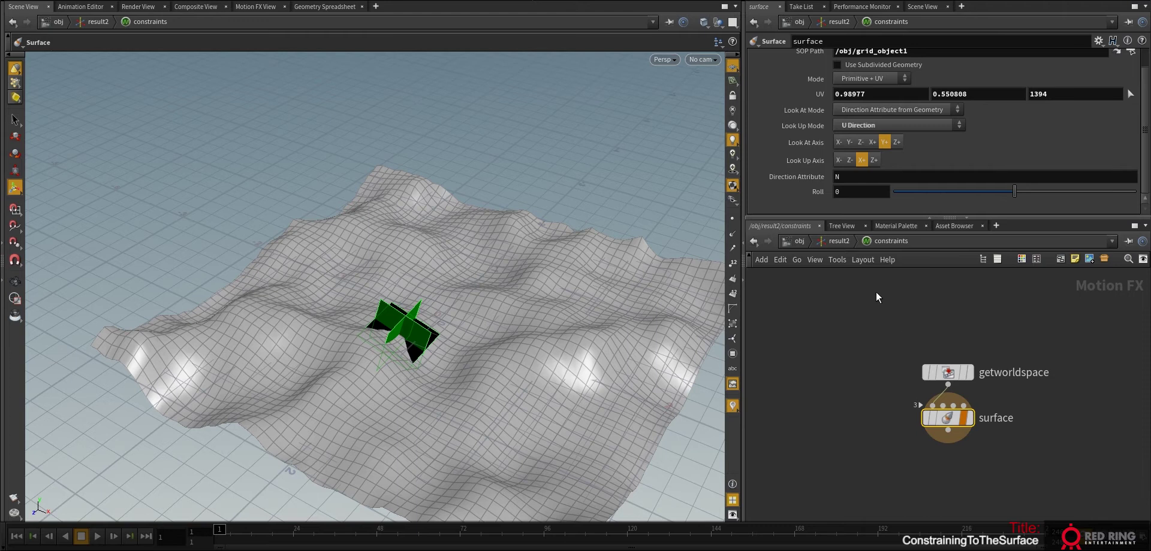
Animate the terrain inside grid_object1 by setting the first offset value of mountain1 to $T
left_click(800, 242)
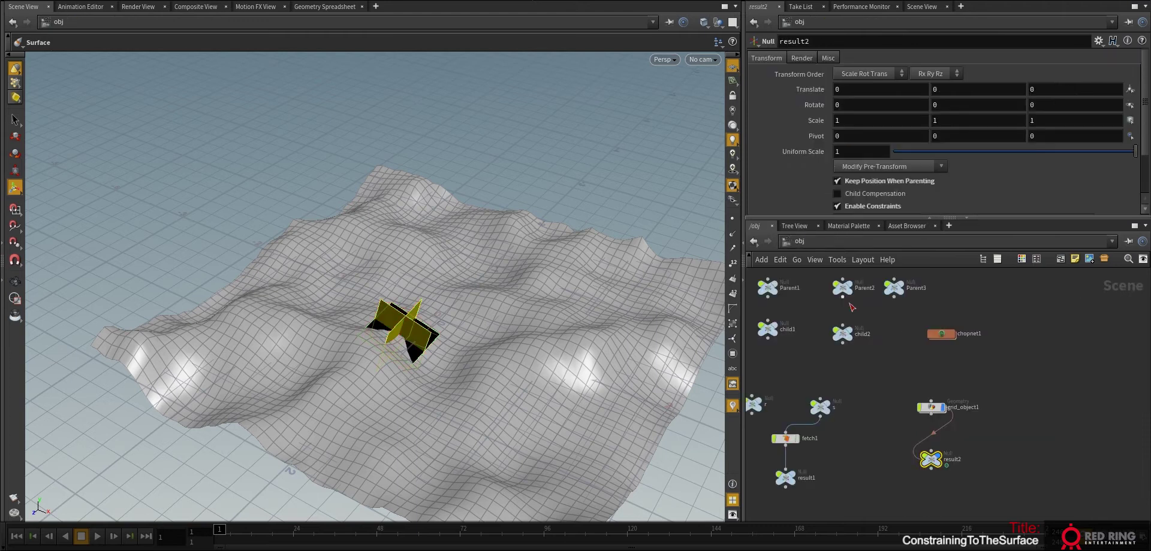
double_click(930, 408)
left_click(911, 364)
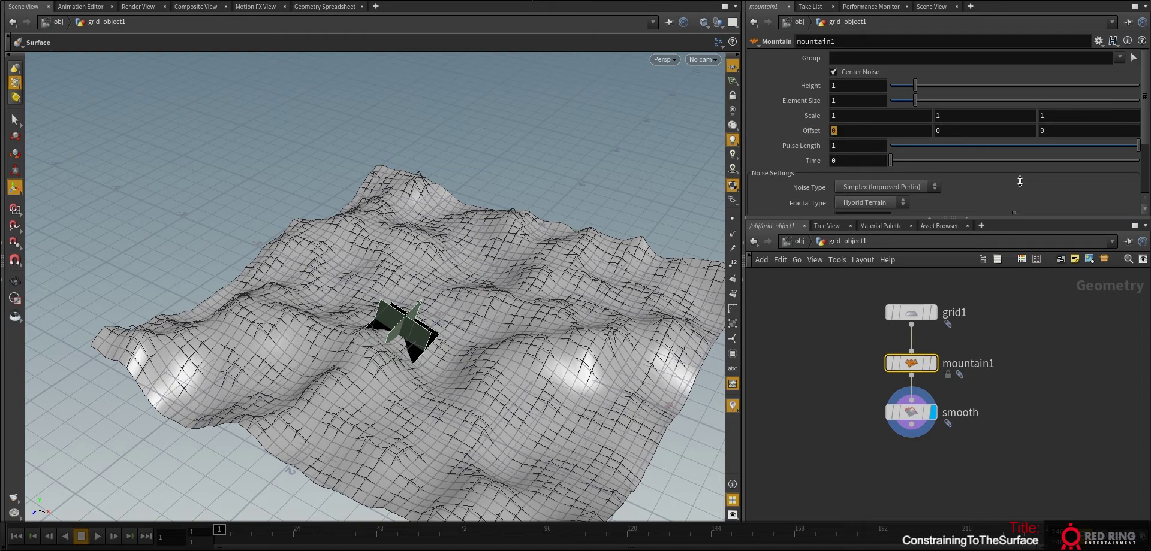
type("$T")
key("Return")
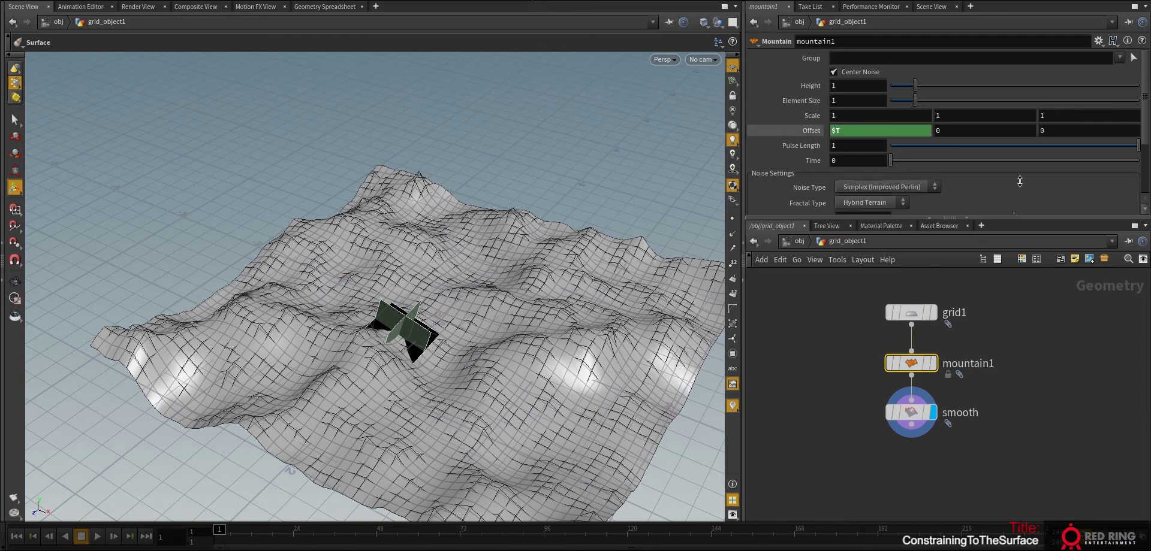
Play the animation to check how the constrained null follows the moving terrain, and stop it
mouse_move(220, 533)
left_mouse_down()
mouse_move(777, 522)
mouse_move(863, 498)
mouse_move(1010, 498)
mouse_move(466, 480)
mouse_move(414, 509)
mouse_move(222, 527)
left_mouse_up()
left_click(97, 537)
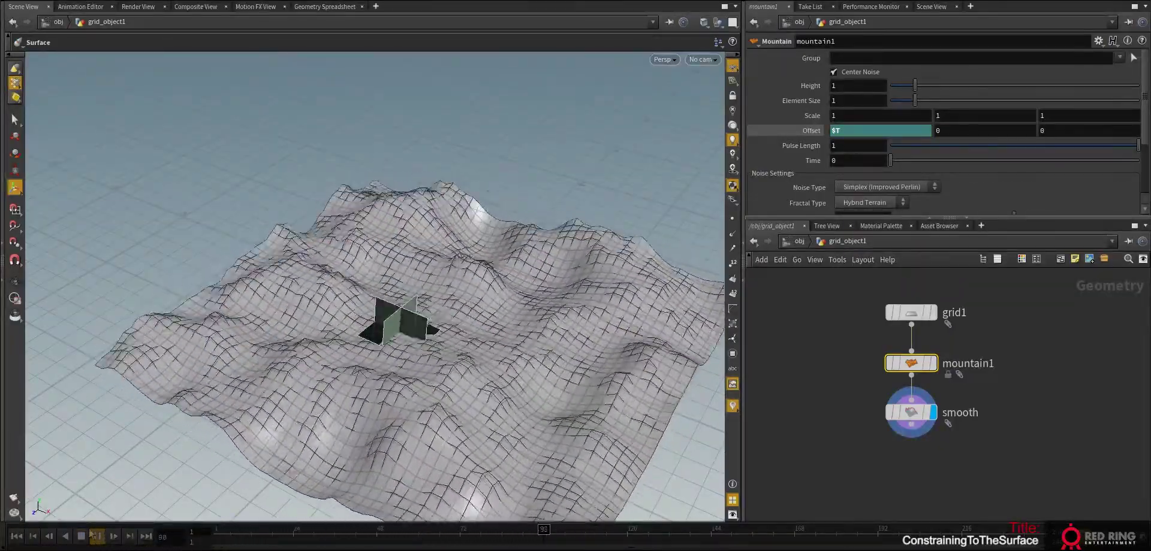
left_click(97, 536)
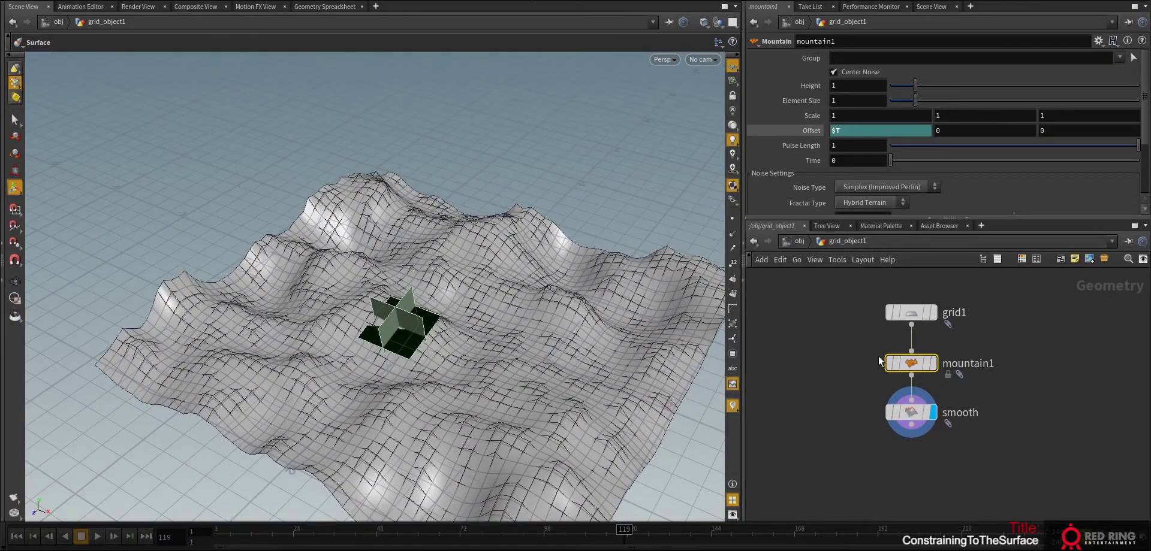
Open the constraints network inside result2, space out its nodes and enlarge the parameter area for the surface node
left_click(798, 241)
scroll(983, 431, "up", 4)
mouse_move(890, 448)
left_mouse_down()
mouse_move(976, 414)
mouse_move(893, 450)
left_mouse_up()
scroll(922, 471, "up", 3)
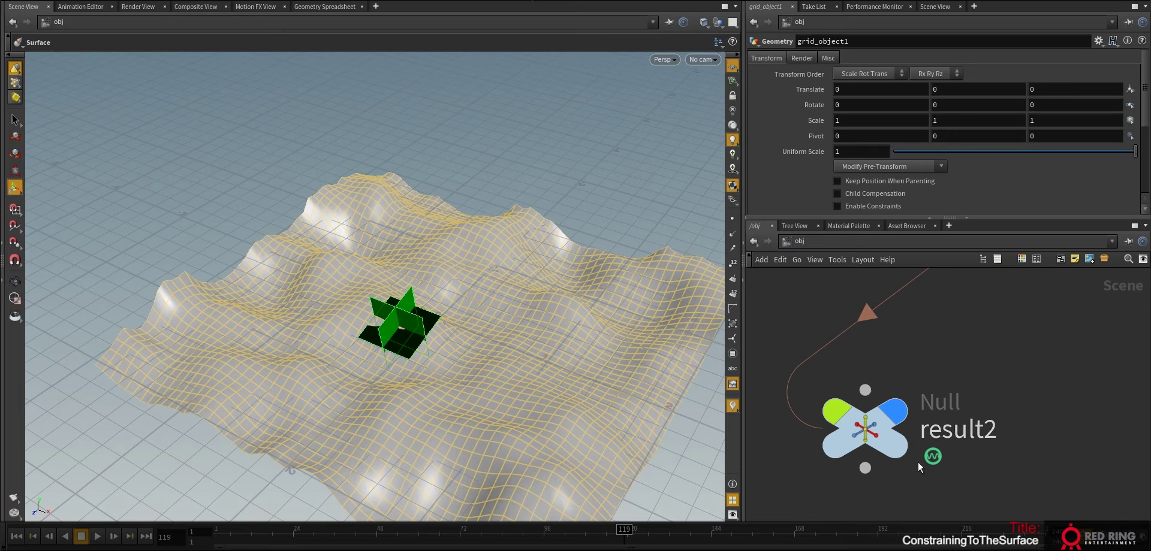
double_click(863, 429)
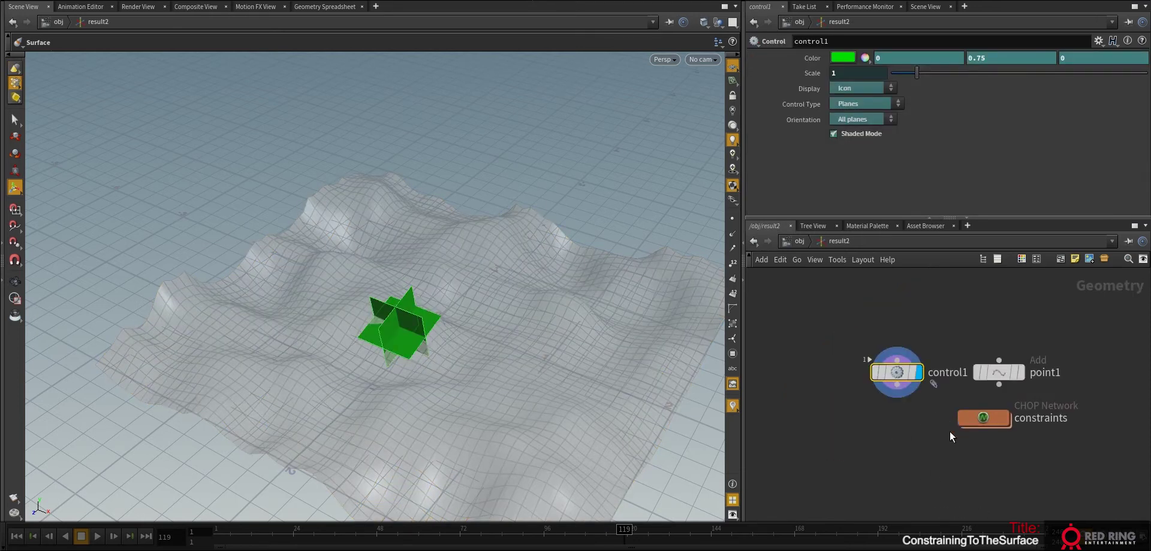
middle_click_drag(955, 426, 901, 454)
double_click(933, 436)
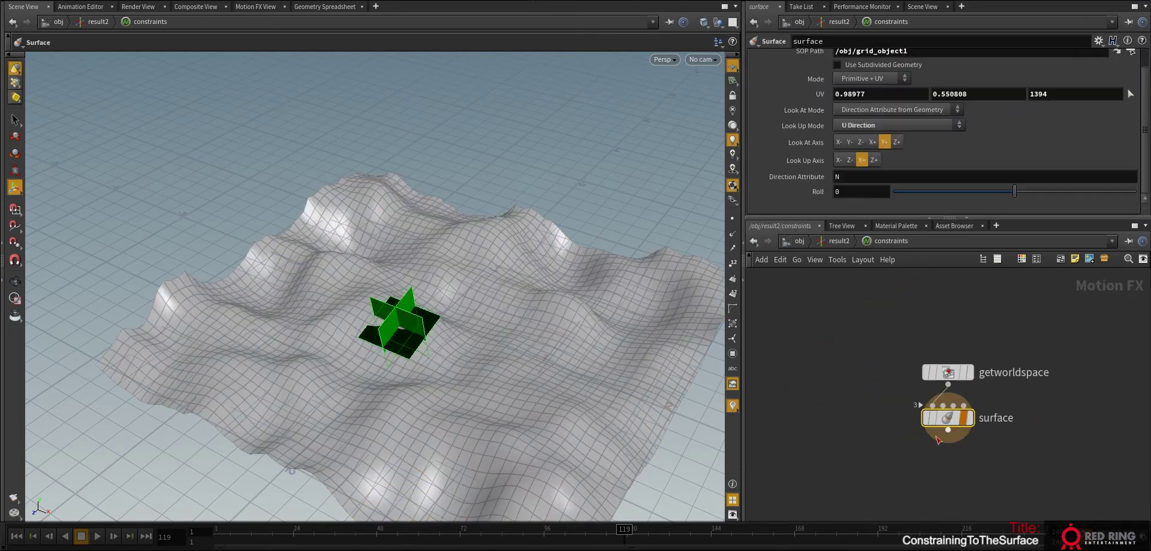
left_click_drag(872, 397, 869, 419)
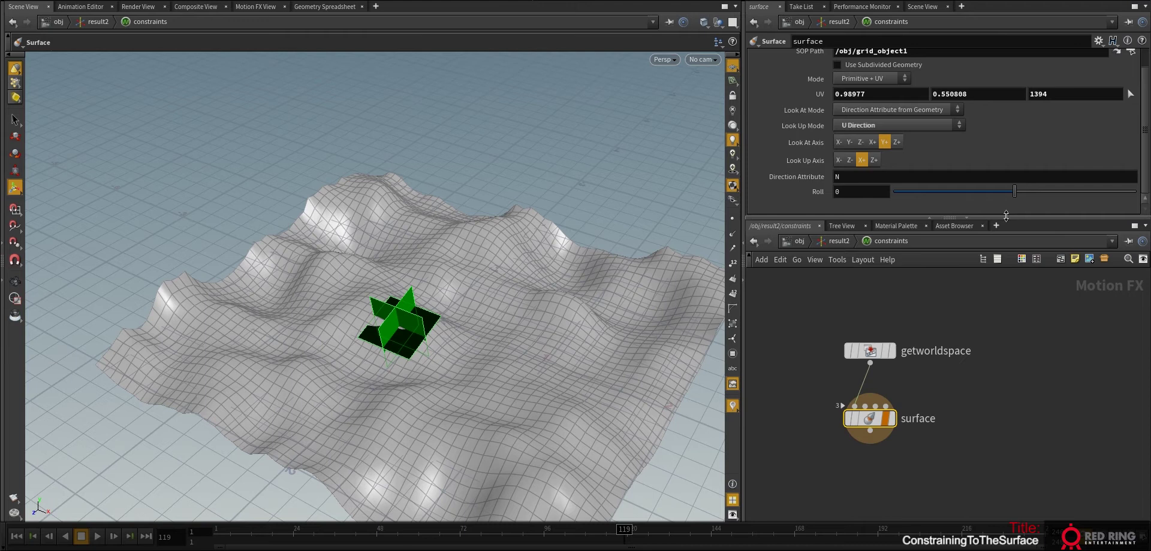
left_click_drag(1006, 216, 1005, 258)
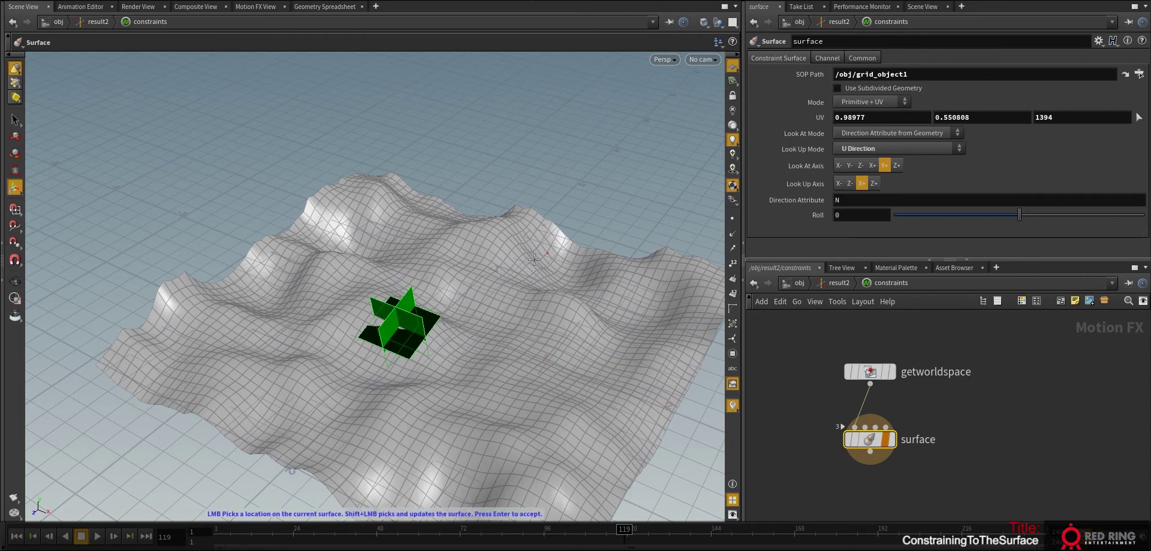
Zoom in around the constrained null and show primitive numbers in wireframe to examine the attachment primitive 1394
right_click_drag(367, 364, 609, 267, "alt")
middle_click_drag(609, 268, 457, 132, "alt")
left_click_drag(456, 132, 390, 323, "alt")
right_click_drag(390, 324, 503, 275, "alt")
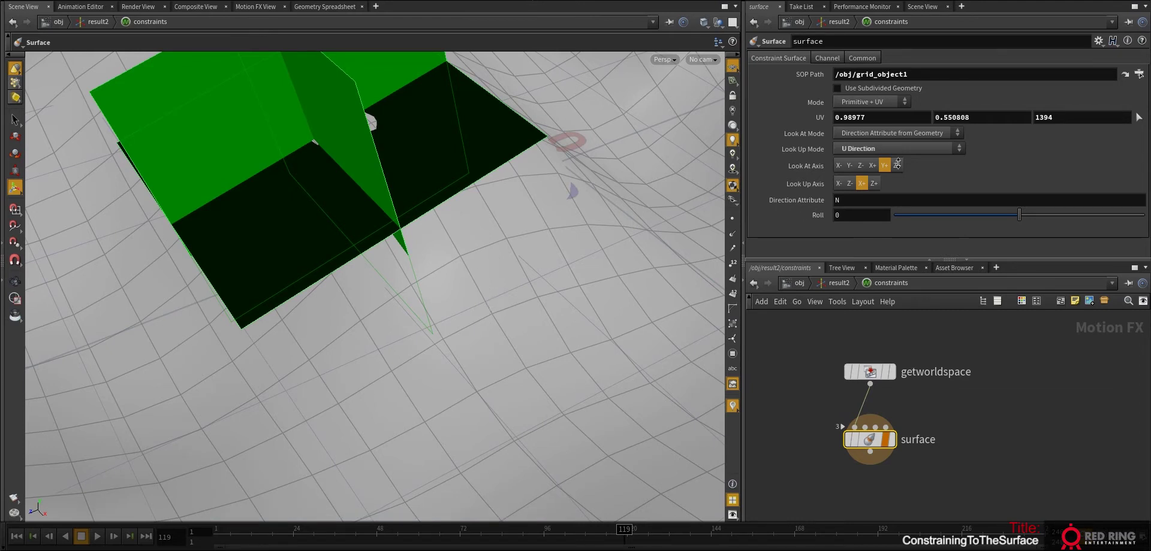
left_click(732, 264)
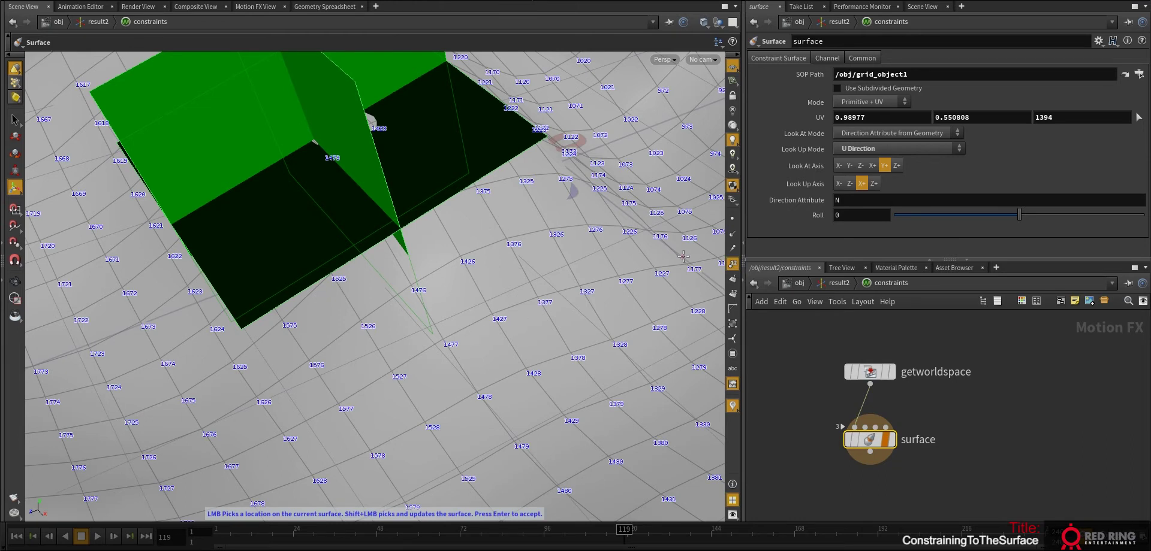
left_click(732, 264)
key("Escape")
left_click_drag(463, 338, 373, 287)
key("w")
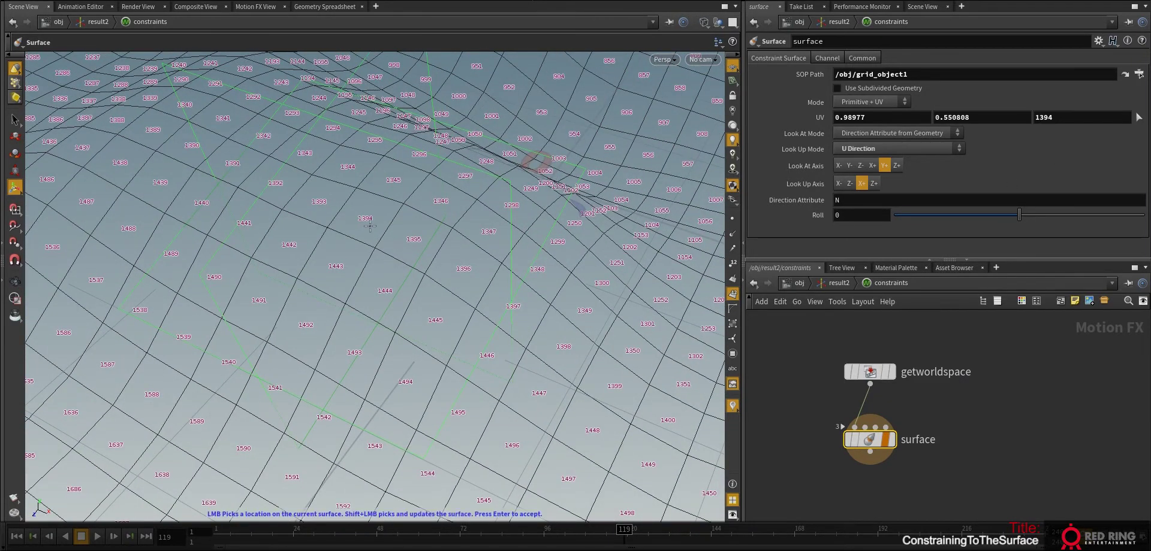
mouse_move(367, 221)
left_mouse_down("alt")
mouse_move(404, 231)
mouse_move(475, 213)
mouse_move(364, 223)
left_mouse_up("alt")
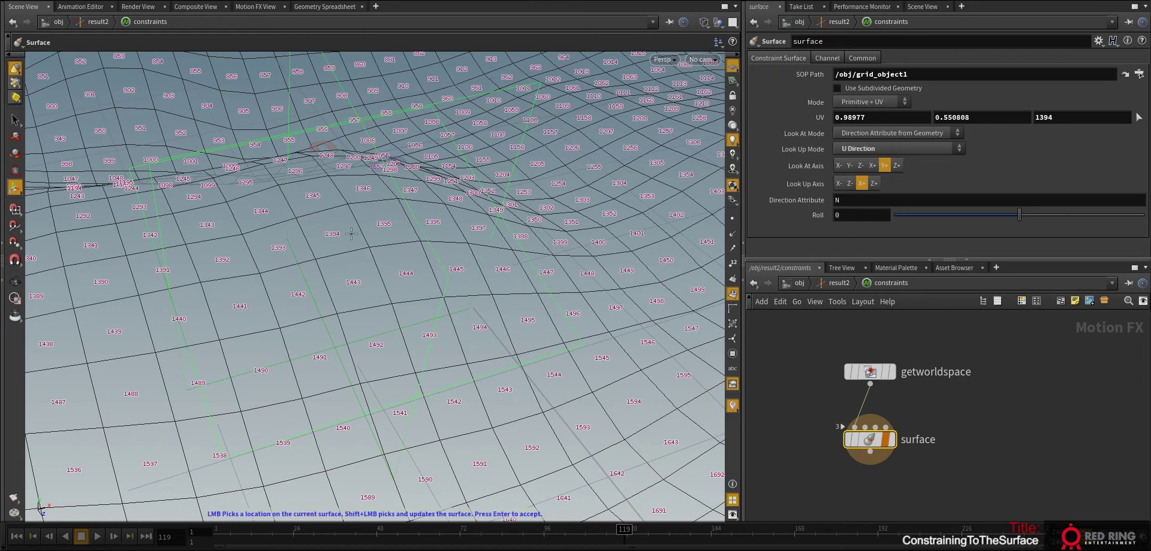
Return the viewport to shaded display without primitive numbers and slide the surface constraint's primitive number to 1431.4
right_click_drag(526, 245, 401, 326, "alt")
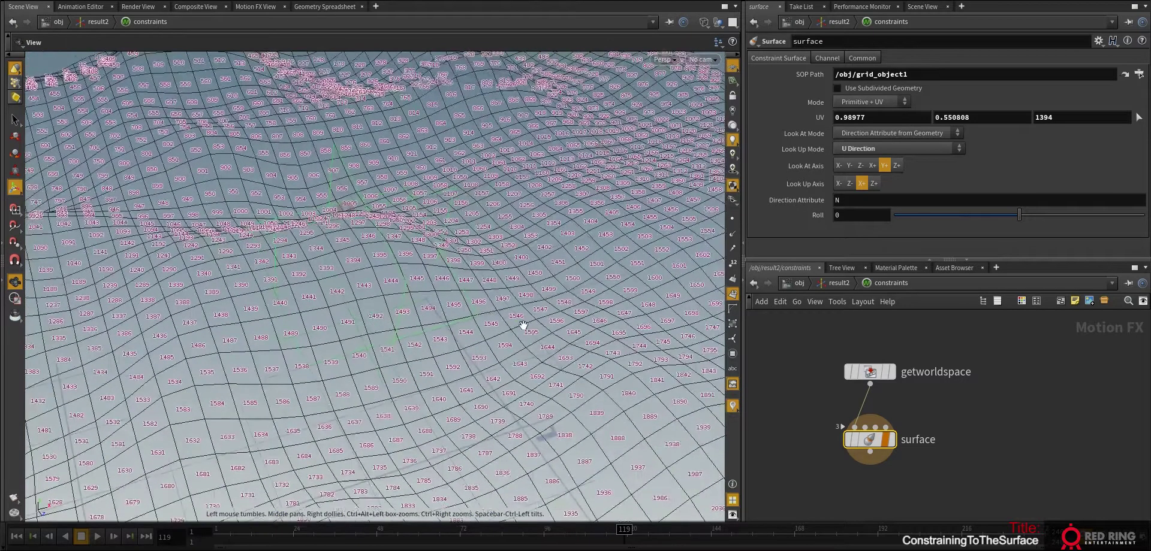
middle_click(1044, 115)
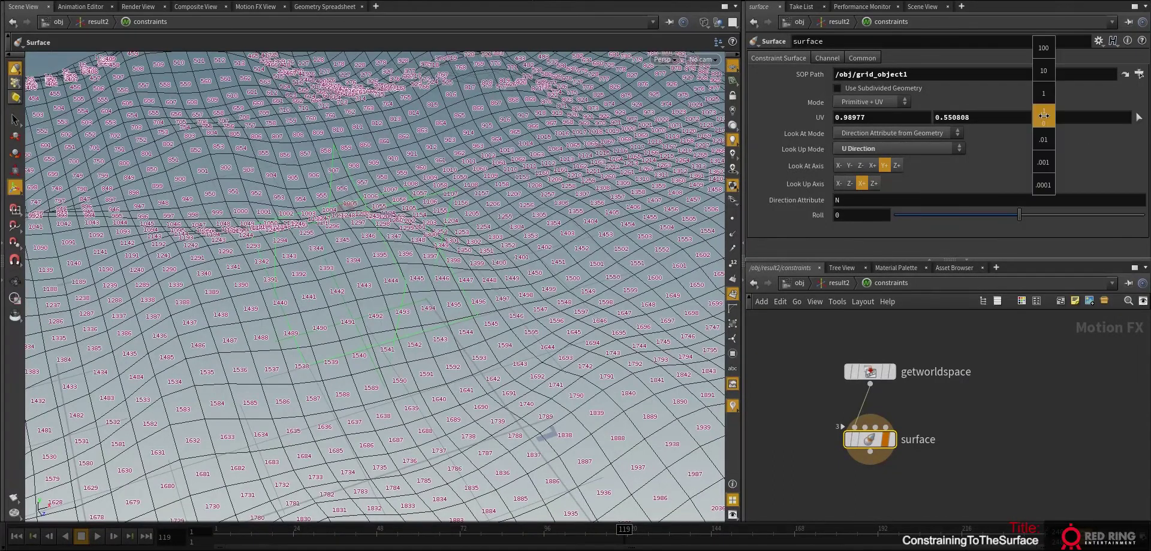
mouse_move(1058, 113)
middle_mouse_down()
mouse_move(1093, 113)
mouse_move(1061, 114)
mouse_move(1046, 94)
mouse_move(1078, 100)
middle_mouse_up()
key("shift+w")
right_click_drag(452, 324, 395, 313, "alt")
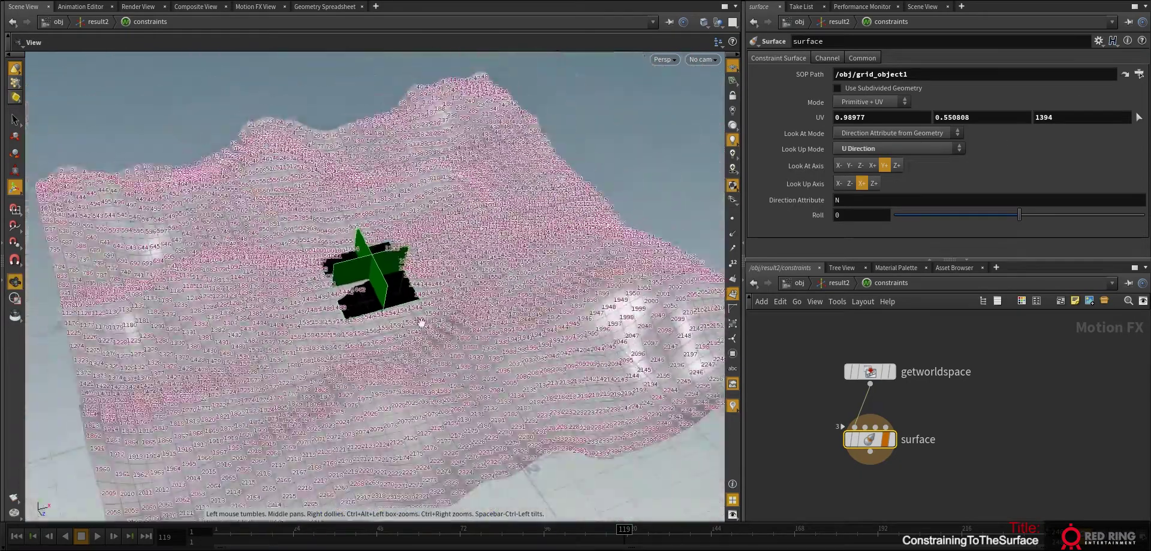
left_click_drag(395, 313, 354, 337, "alt")
left_click(733, 294)
middle_click_drag(1070, 114, 1070, 102)
middle_click_drag(1113, 105, 719, 279)
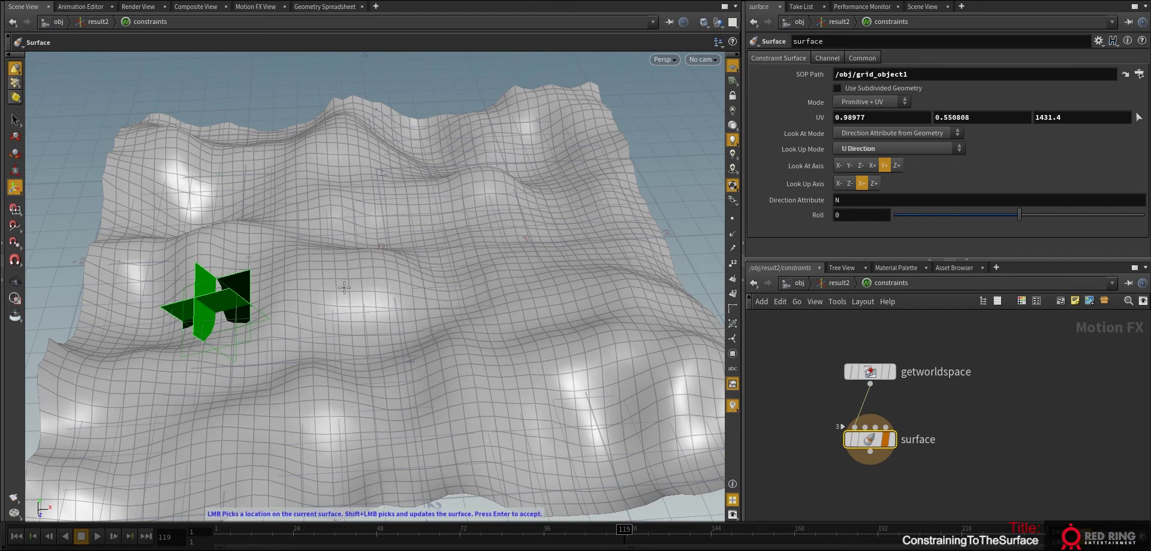
Return to the object level, duplicate the null result2 and place the copy beside the original
left_click(839, 283)
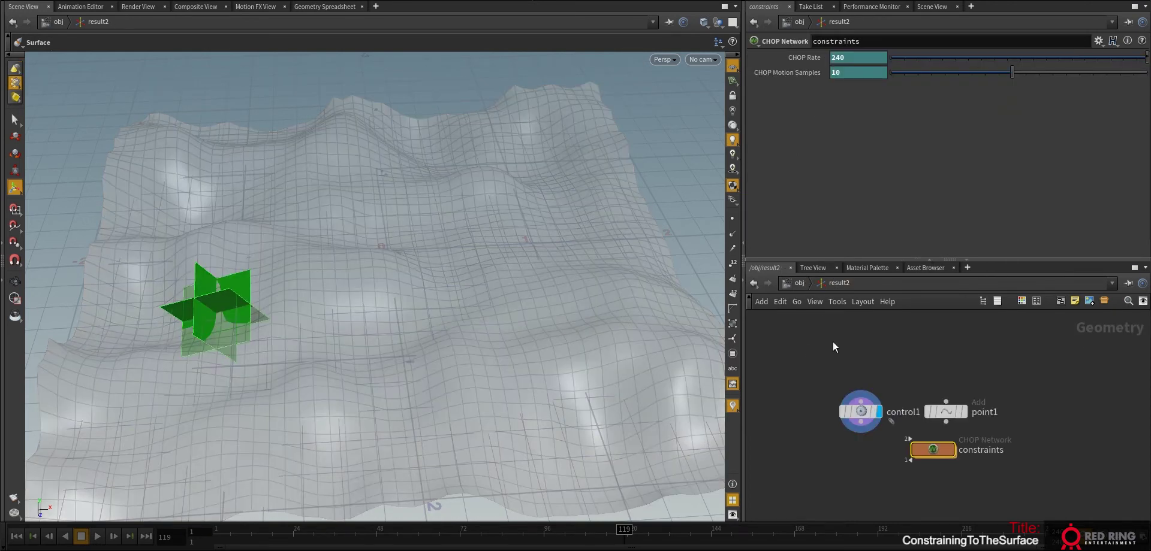
left_click(799, 282)
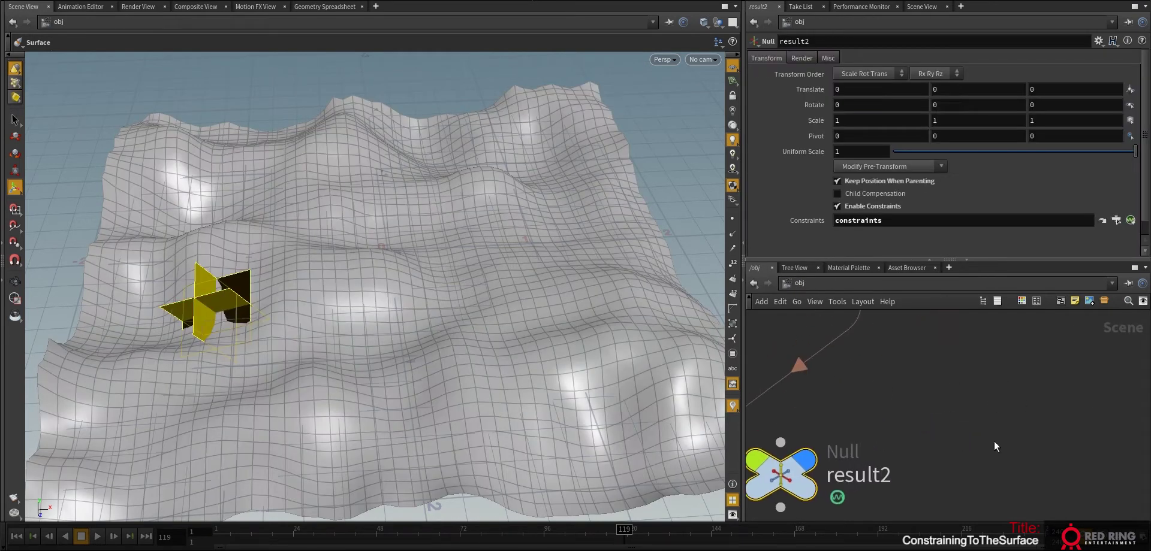
left_click_drag(873, 462, 841, 455)
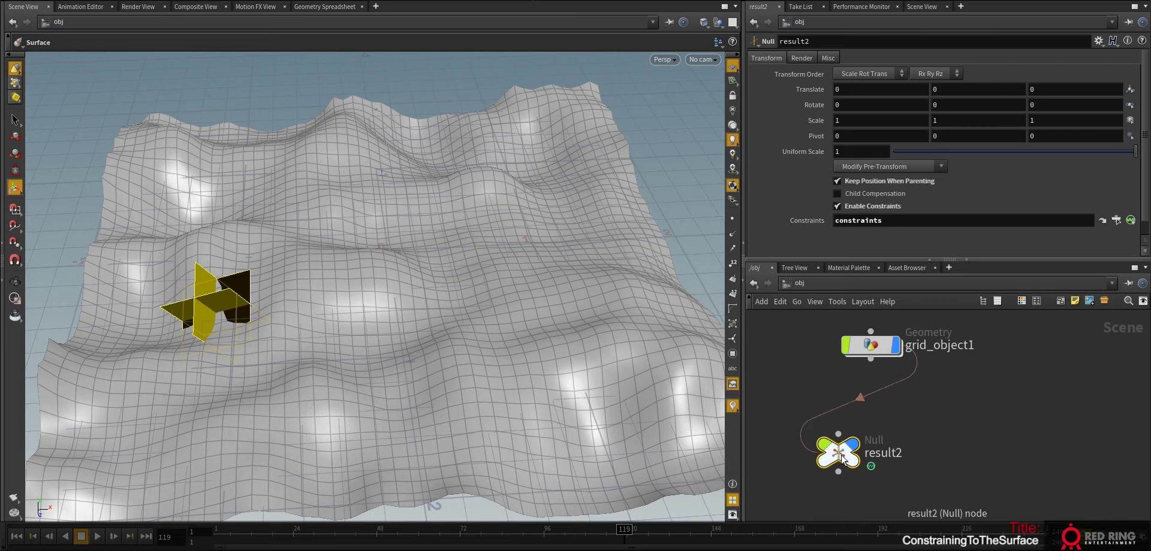
key("ctrl+c")
key("ctrl+v")
left_click_drag(926, 454, 967, 451)
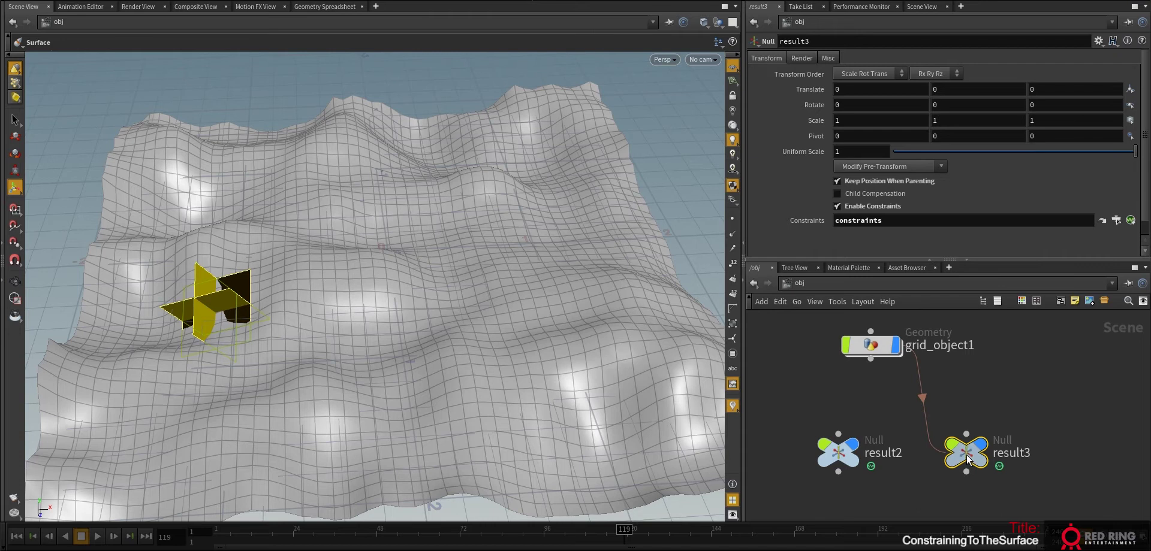
Strip the copied null result3 of its constraints by deleting its constraints network, clearing the Constraints path and disabling constraints
double_click(966, 455)
left_click(977, 434)
key("Delete")
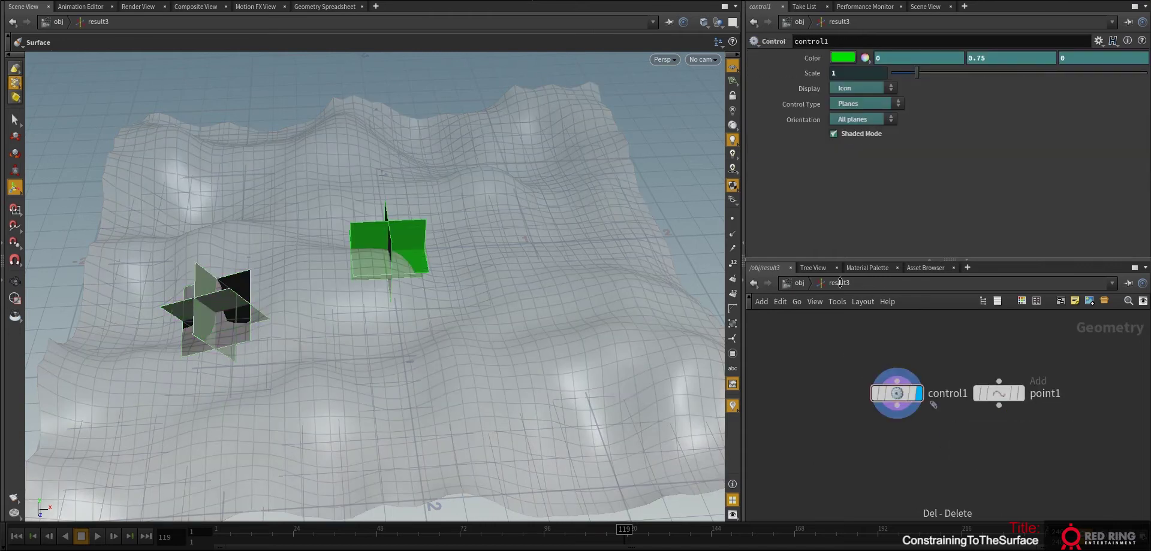
left_click(798, 283)
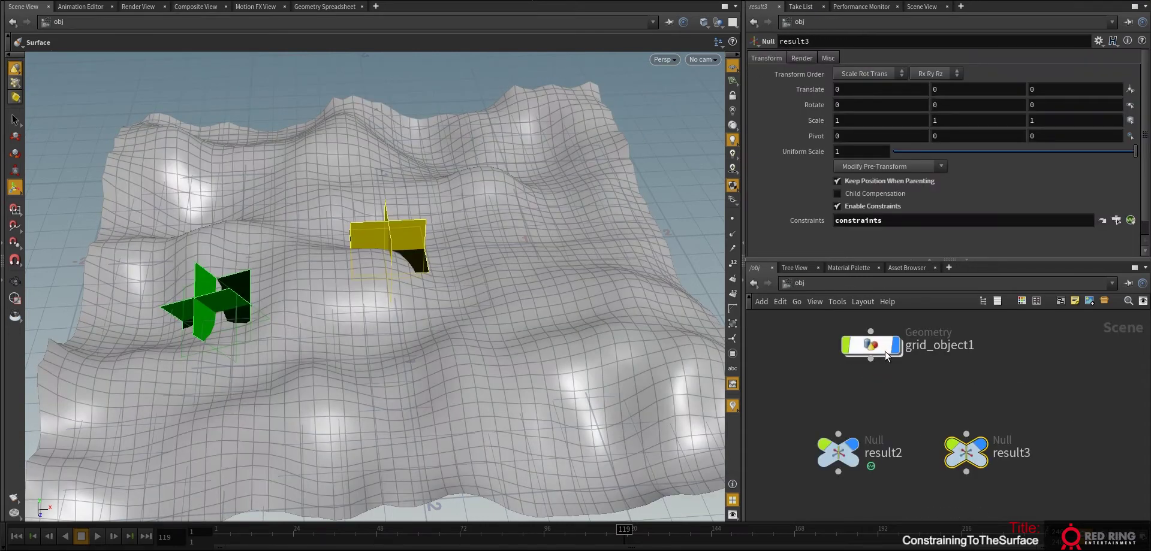
left_click_drag(887, 221, 793, 231)
key("Delete")
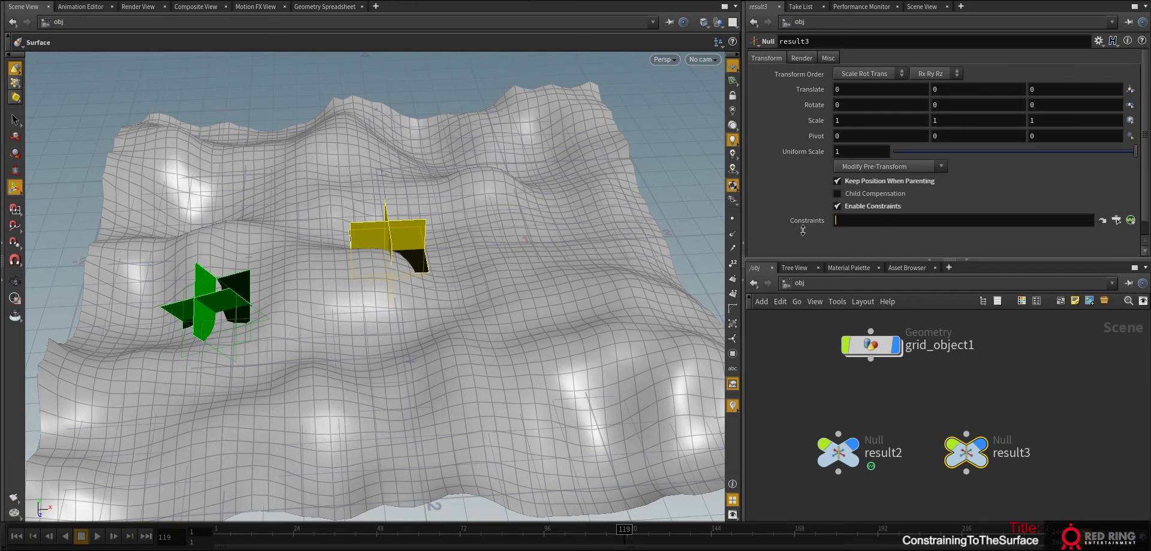
left_click(837, 206)
Constrain result3 to point 1319 of grid_object1 with the Points constraint
left_click_drag(539, 397, 413, 332, "alt")
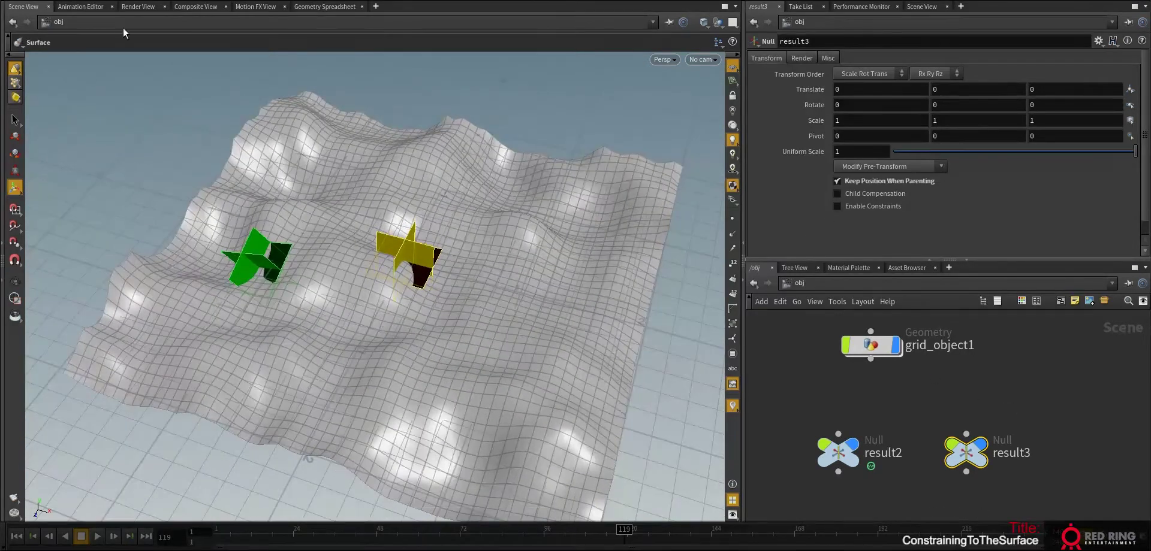
left_click(151, 1)
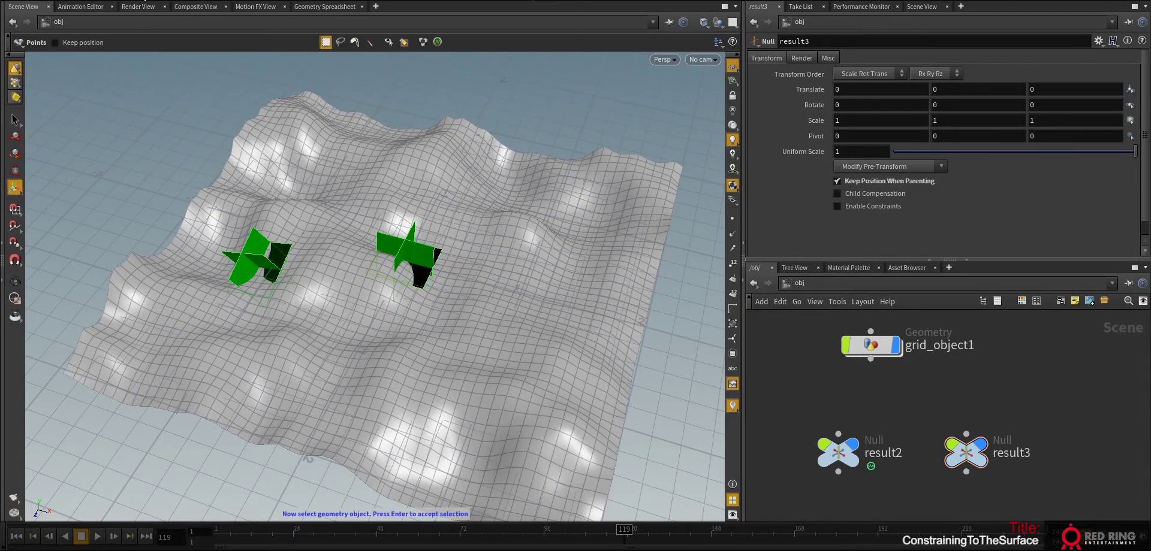
left_click(350, 253)
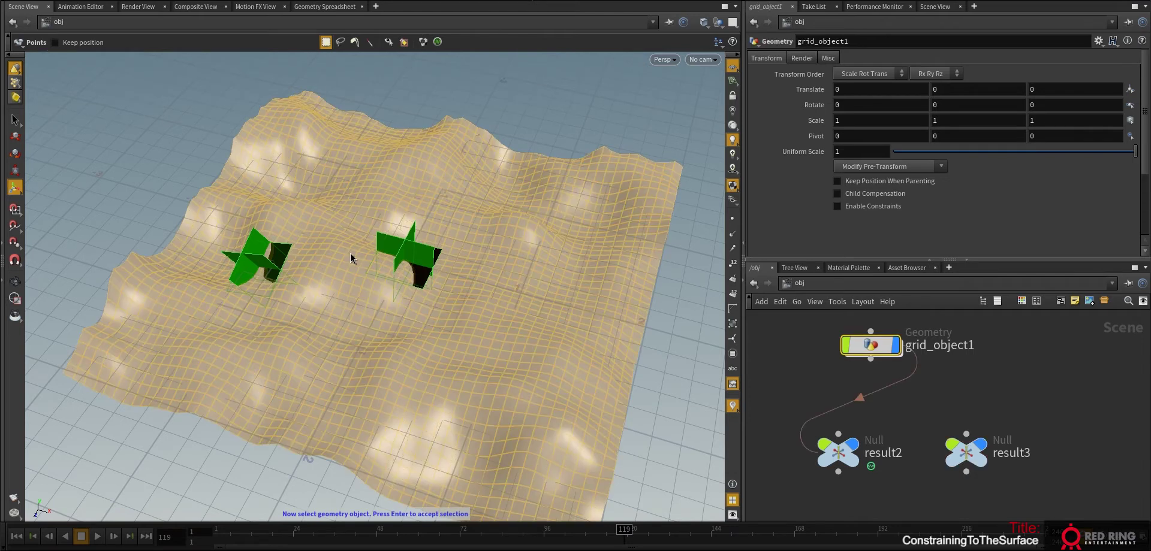
key("Return")
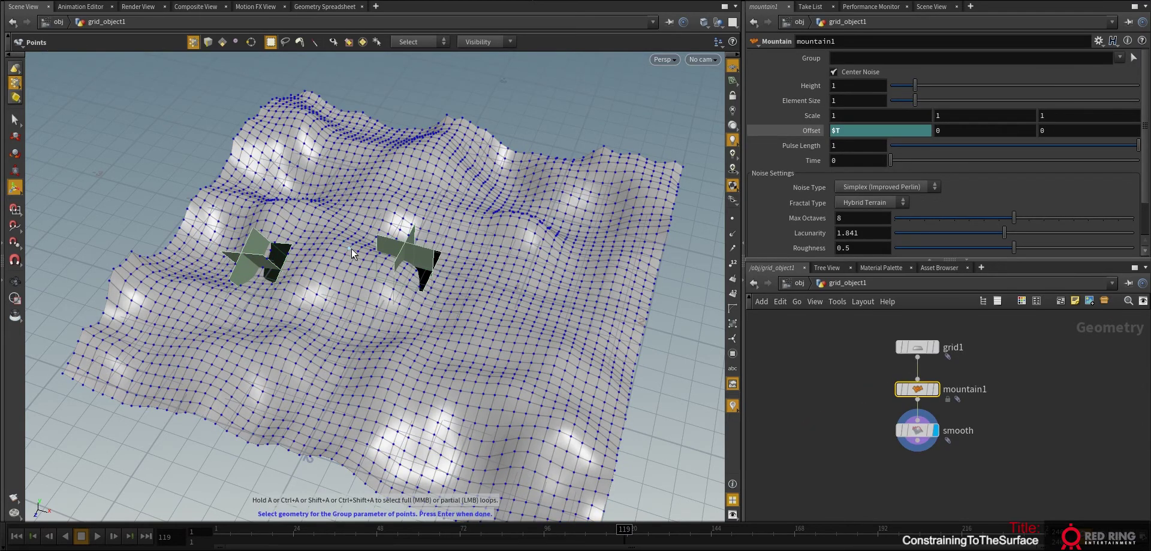
key("Return")
key("Escape")
Zoom in on both nulls and scrub the timeline to compare how they follow the moving terrain
left_click_drag(393, 264, 328, 318)
right_click_drag(329, 317, 471, 306, "alt")
left_click_drag(624, 531, 863, 511)
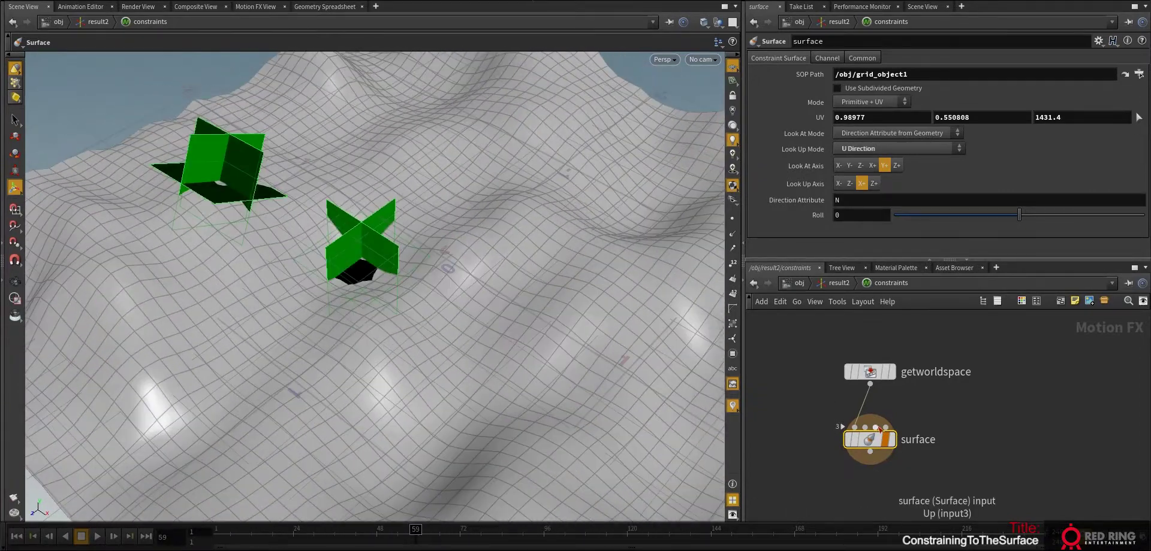
In the constraints network of result3, set the points node's Look At Mode to Direction Attribute from Points
left_click(797, 283)
double_click(965, 455)
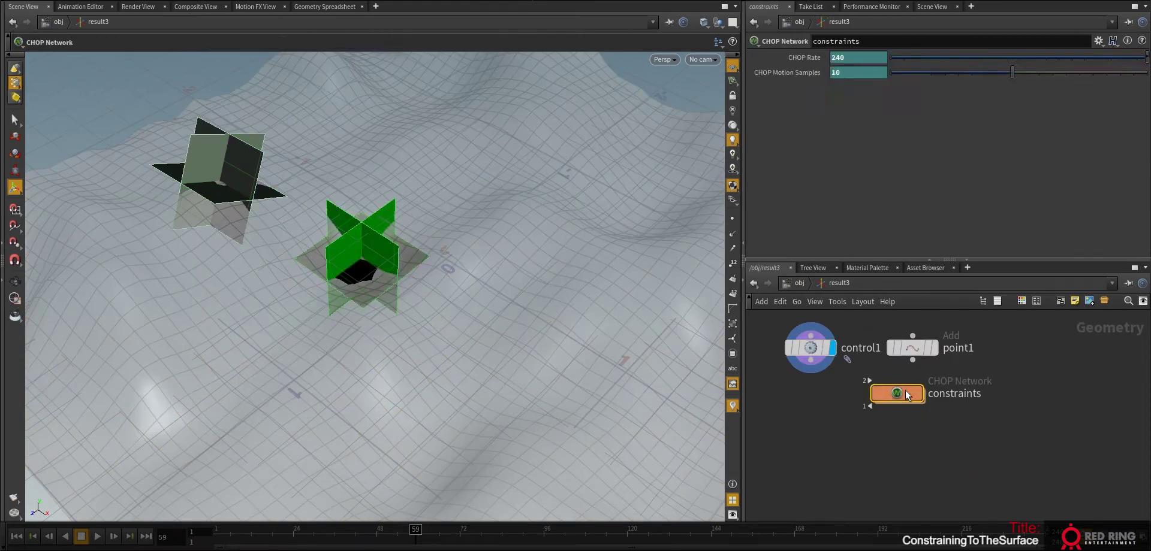
double_click(906, 393)
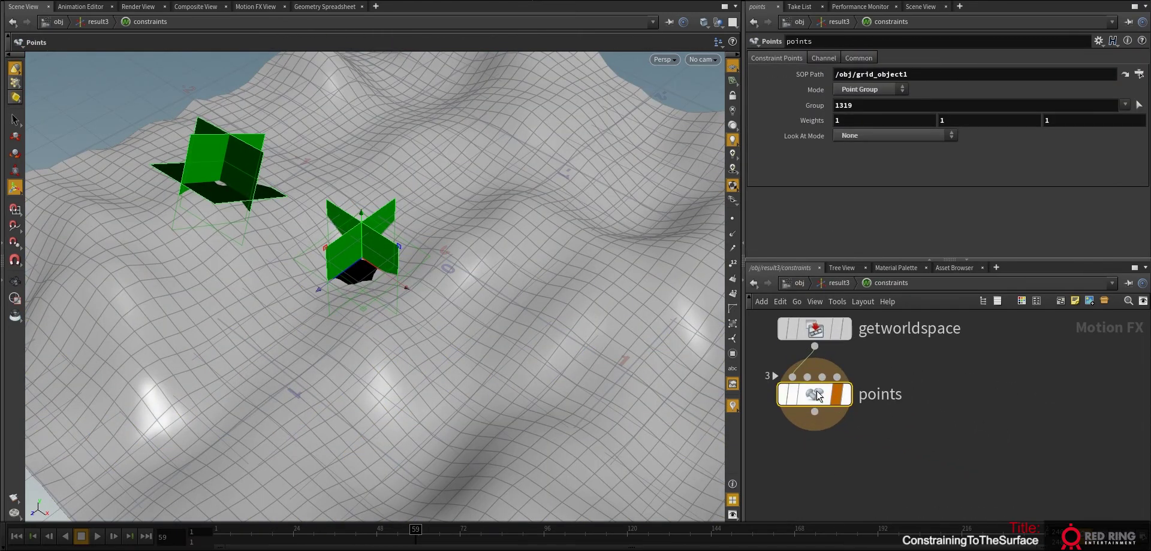
left_click(863, 136)
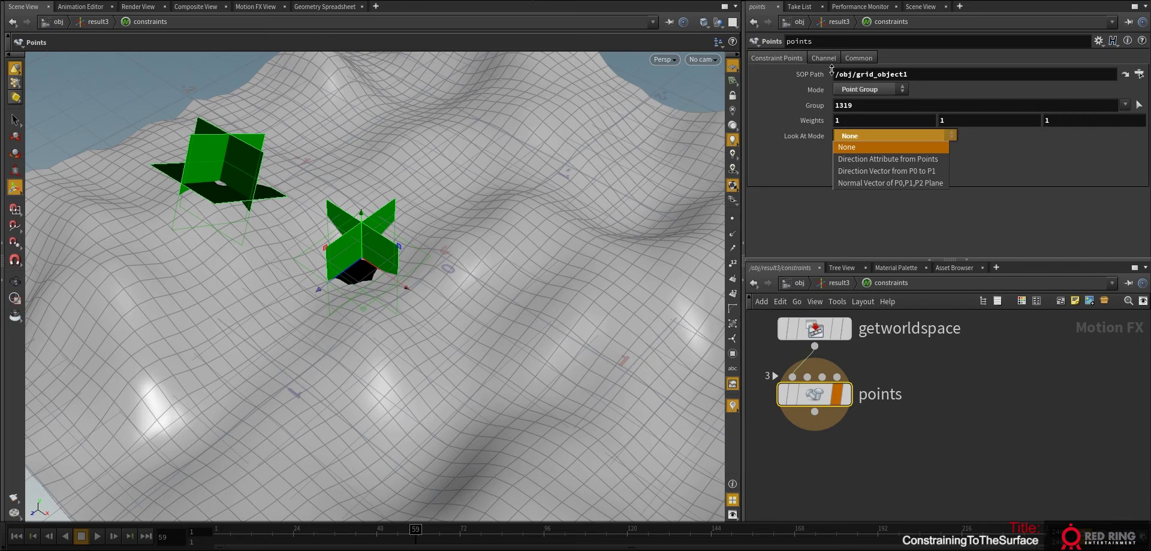
left_click(774, 183)
left_click(855, 130)
left_click(857, 159)
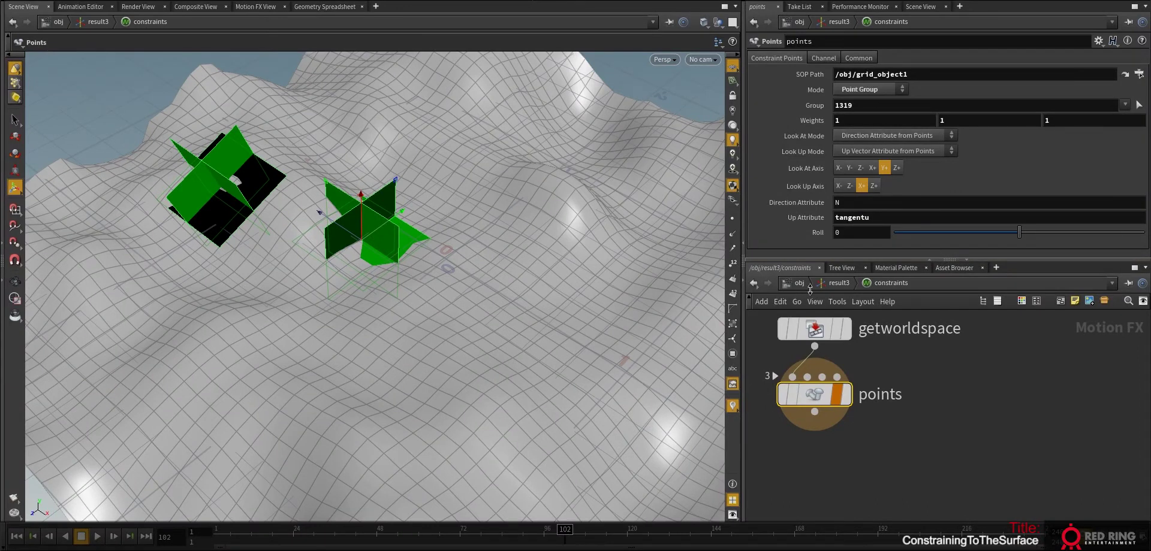
Inside grid_object1, append a Normal node after smooth, make it the displayed output and add the normals to Points
left_click(832, 283)
left_click(797, 284)
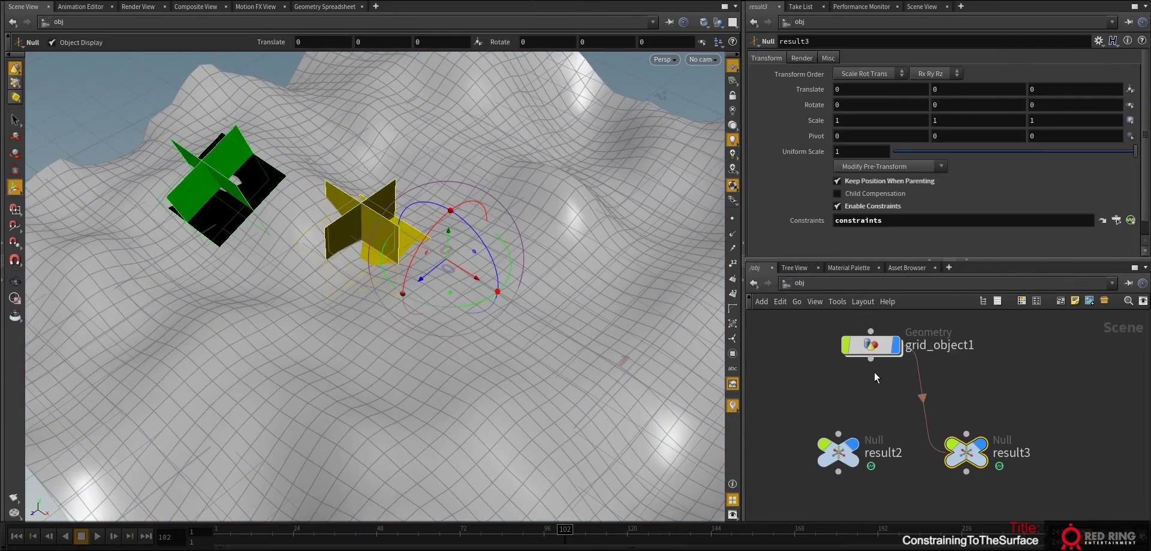
double_click(861, 343)
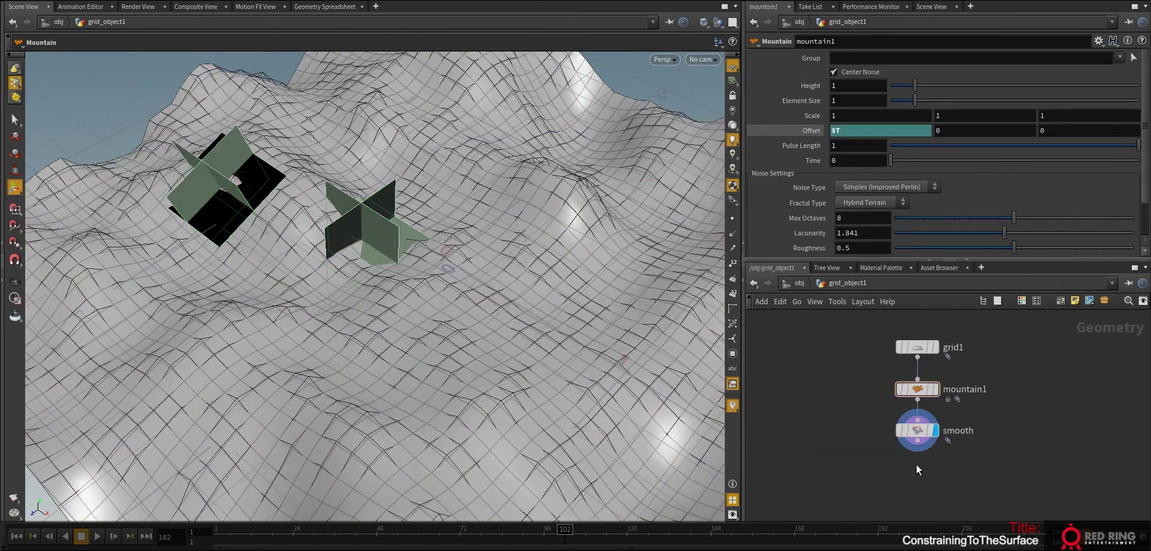
key("Tab")
type("nor")
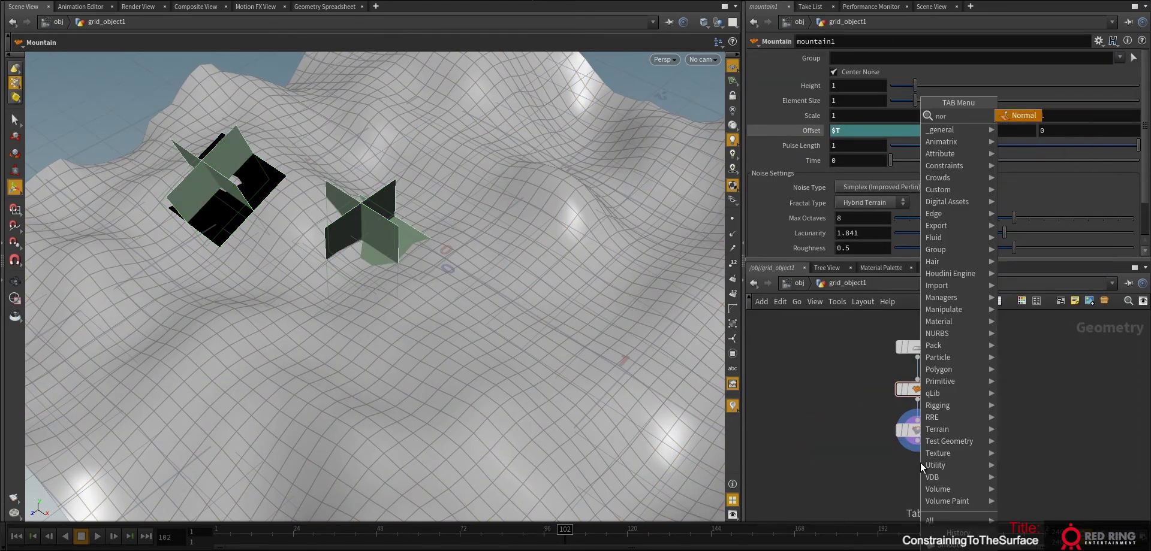
key("Return")
left_click(919, 463)
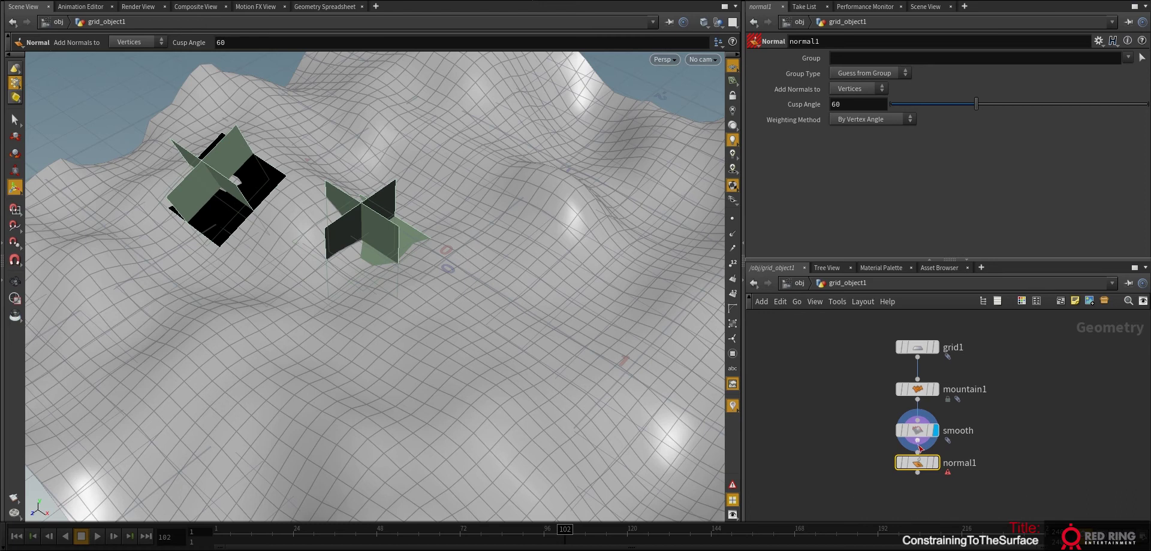
left_click(935, 465)
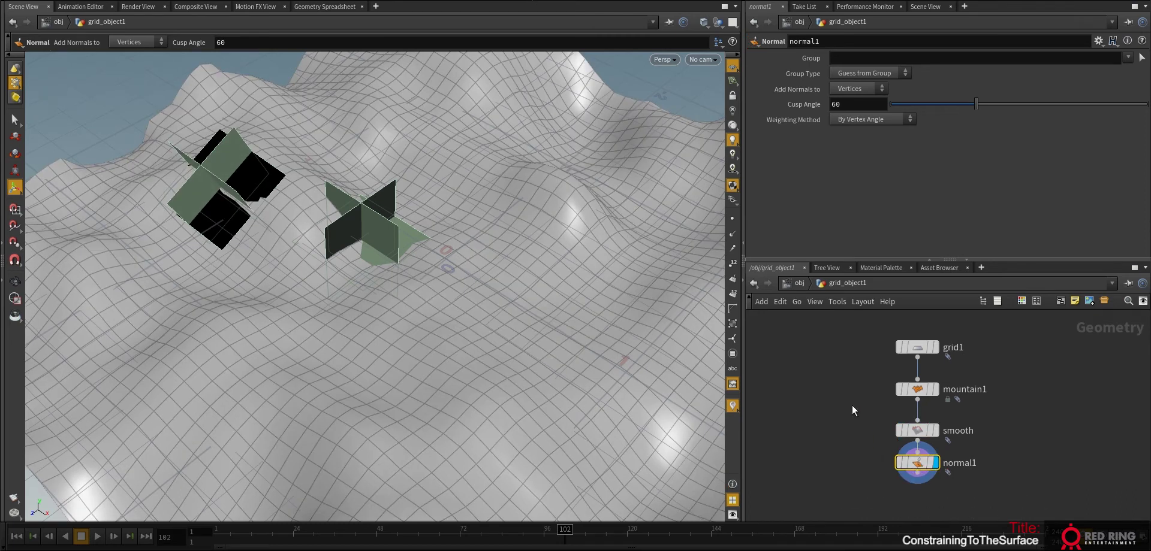
left_click(865, 88)
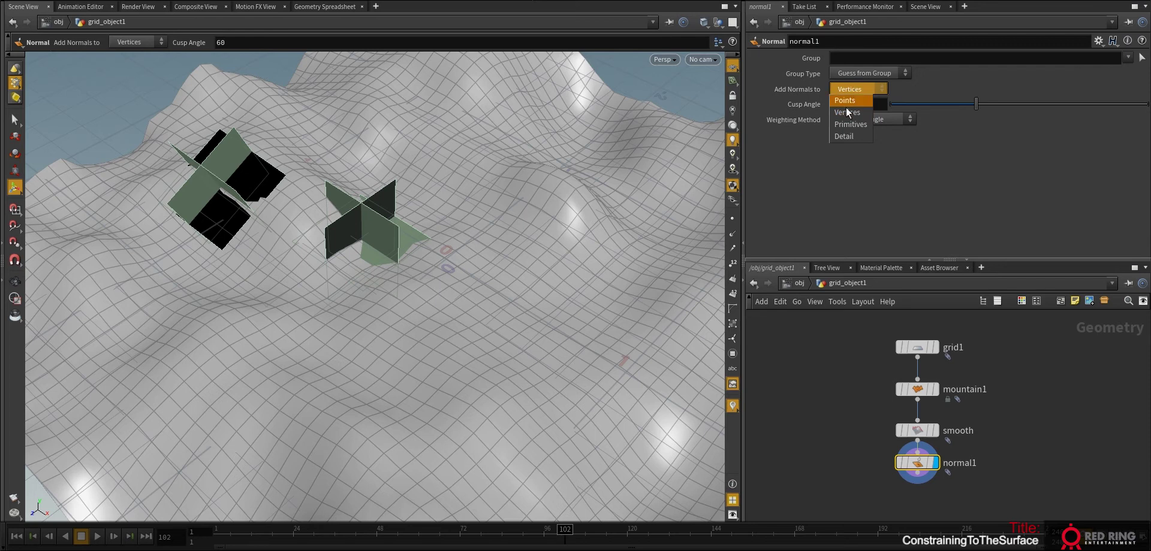
left_click(847, 102)
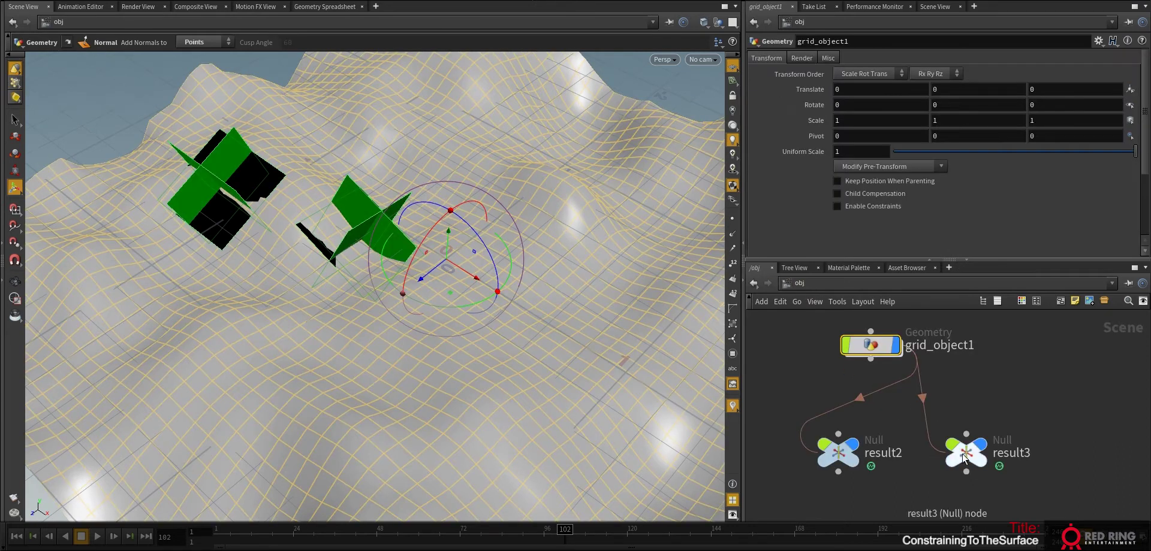
Reopen the constraints network inside result3 and frame its nodes
double_click(962, 454)
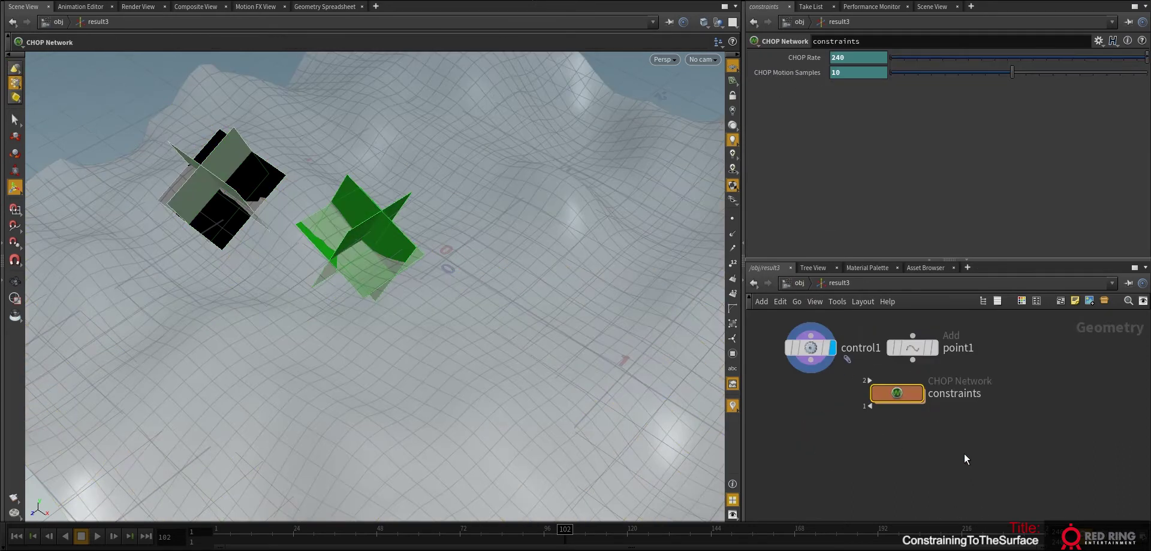
double_click(887, 393)
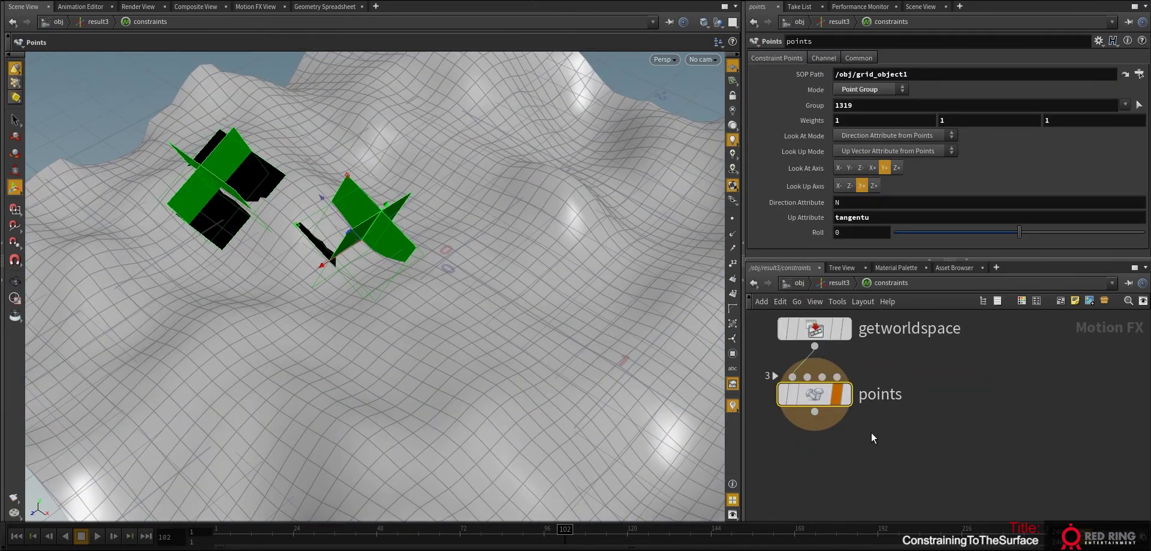
key("h")
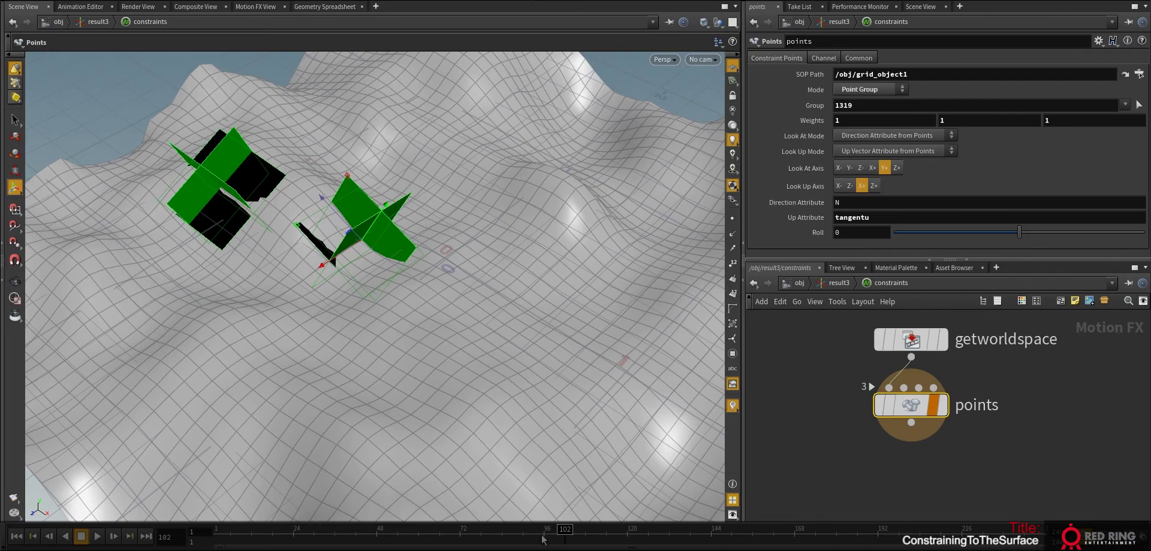
Scrub the timeline and view the whole terrain to compare the orientation of the surface-constrained and point-constrained nulls
left_click_drag(552, 529, 497, 456)
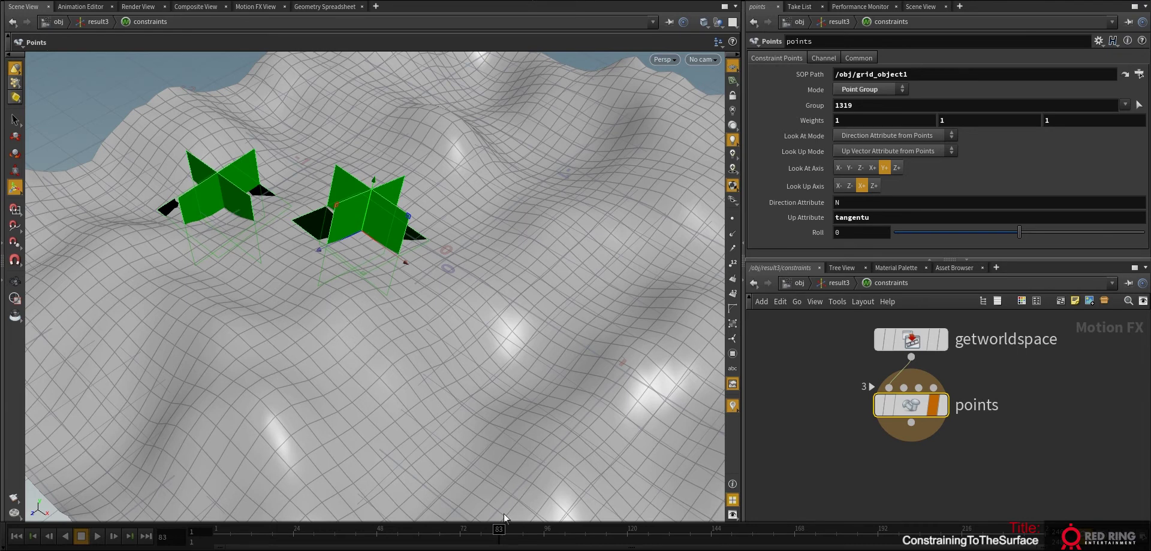
left_click_drag(505, 531, 755, 533)
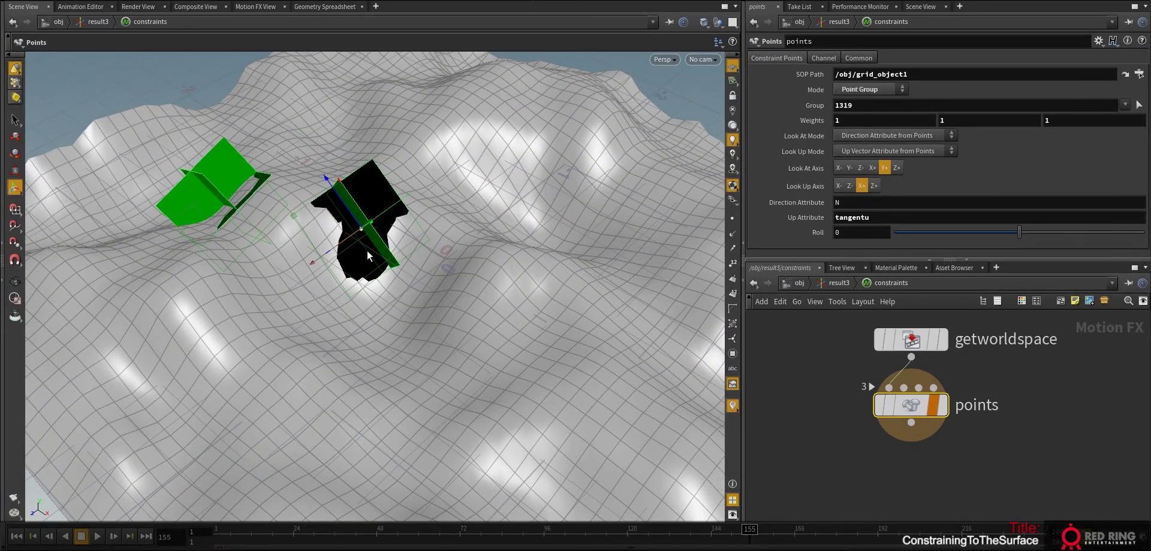
left_click_drag(749, 534, 254, 490)
scroll(336, 294, "down", 5)
left_click_drag(336, 294, 372, 334, "alt")
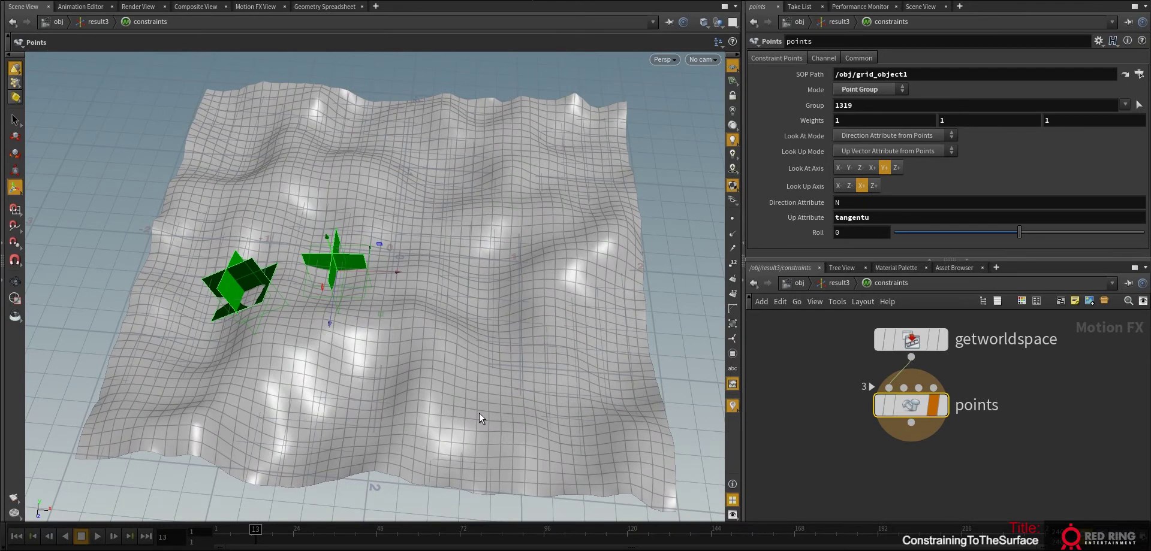